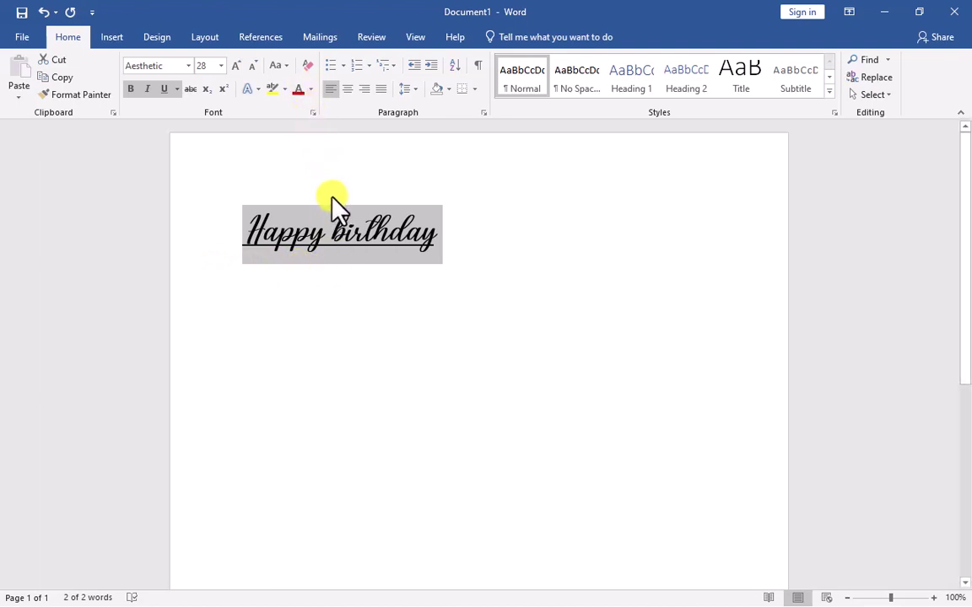
Start a new line below the "Happy birthday" heading.
{"action": "left_click", "coordinate": [321, 234]}
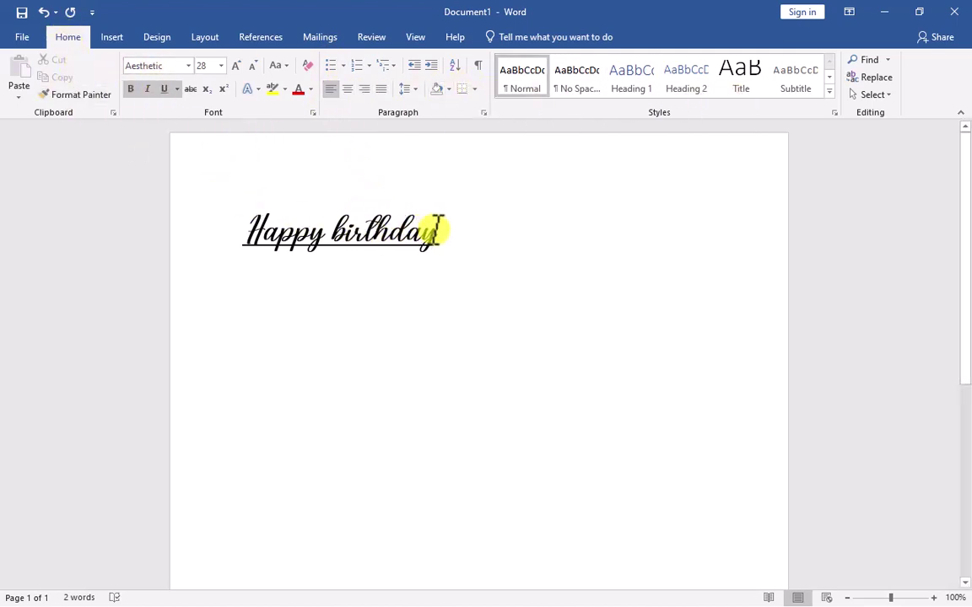
{"action": "key", "text": "Return"}
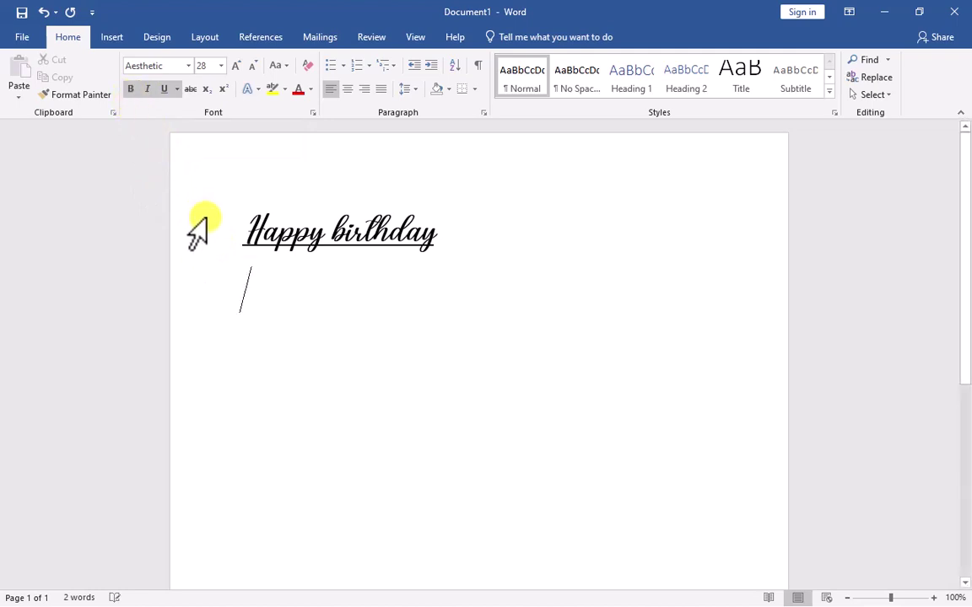
{"action": "left_click", "coordinate": [130, 88]}
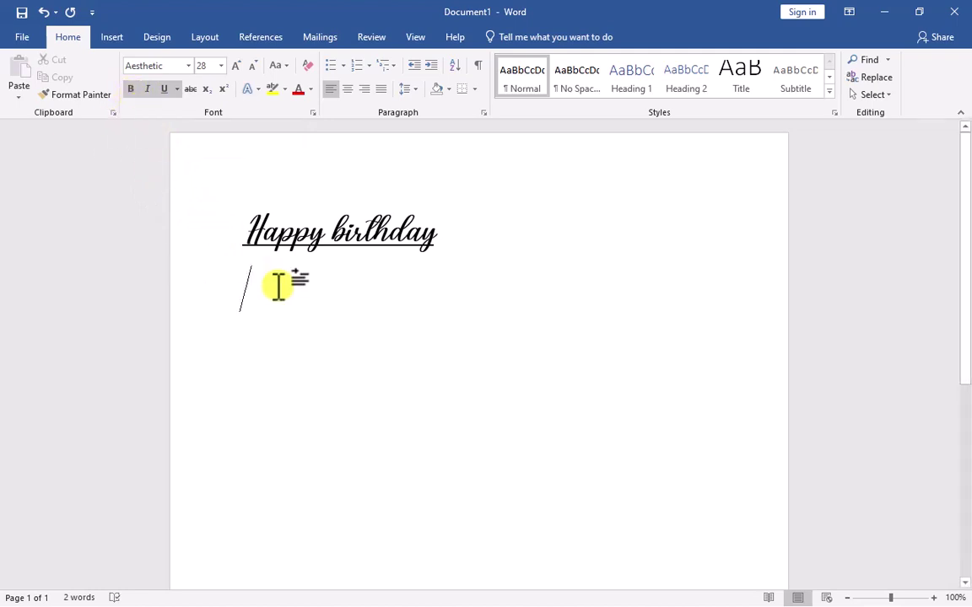
Try out a few random letters in the heading's formatting on the new line and erase them.
{"action": "type", "text": "a foal"}
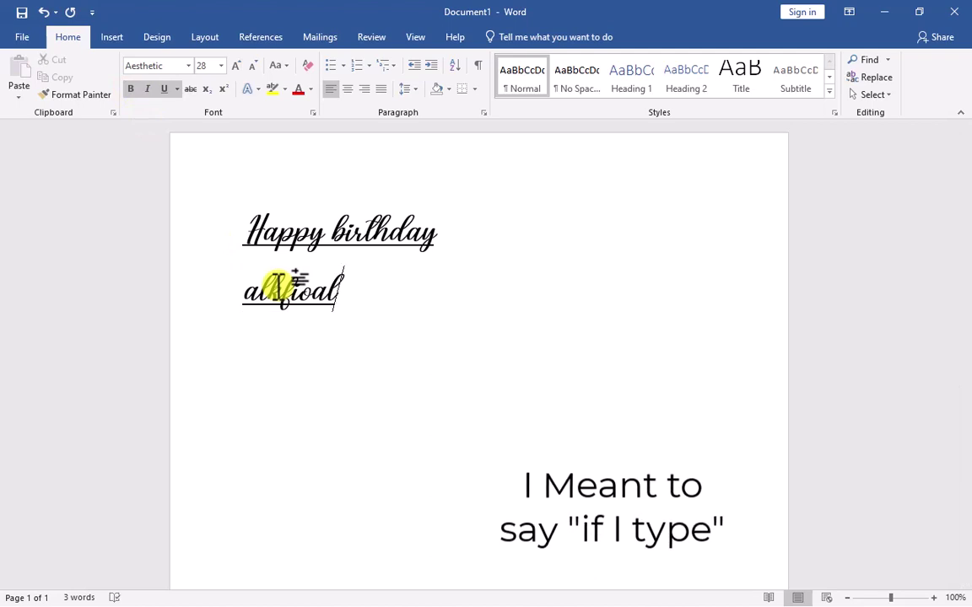
{"action": "key", "text": "BackSpace"}
{"action": "key", "text": "BackSpace"}
{"action": "key", "text": "BackSpace"}
{"action": "key", "text": "BackSpace"}
{"action": "key", "text": "BackSpace"}
{"action": "key", "text": "BackSpace"}
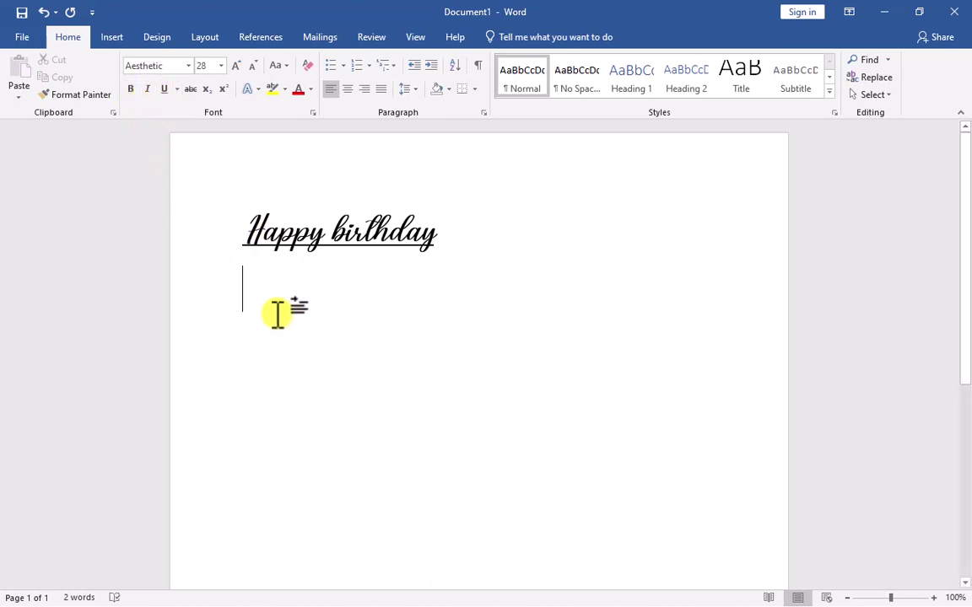
Set the empty line below the heading to the Calibri body font at size 14.
{"action": "left_click", "coordinate": [188, 66]}
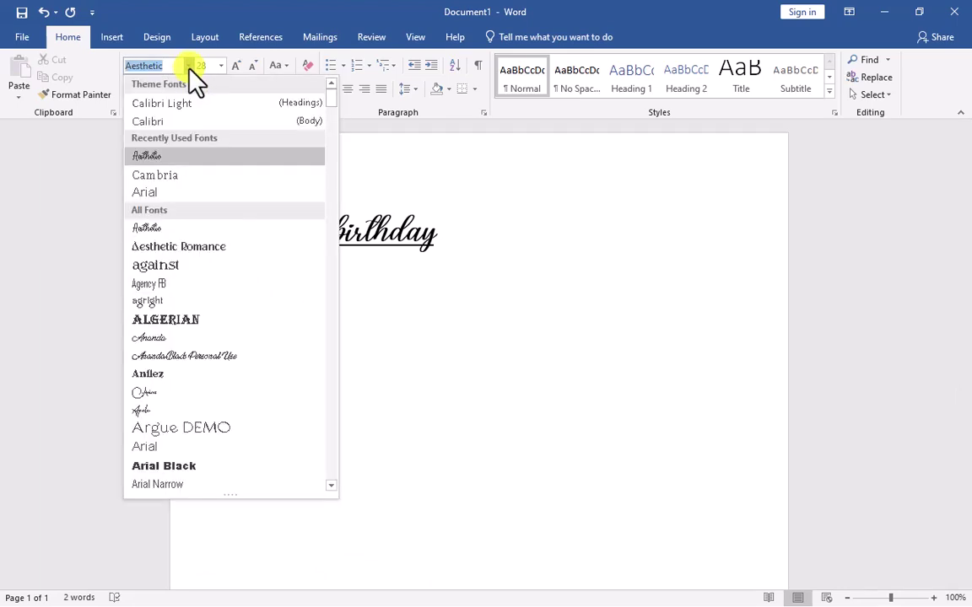
{"action": "left_click", "coordinate": [195, 124]}
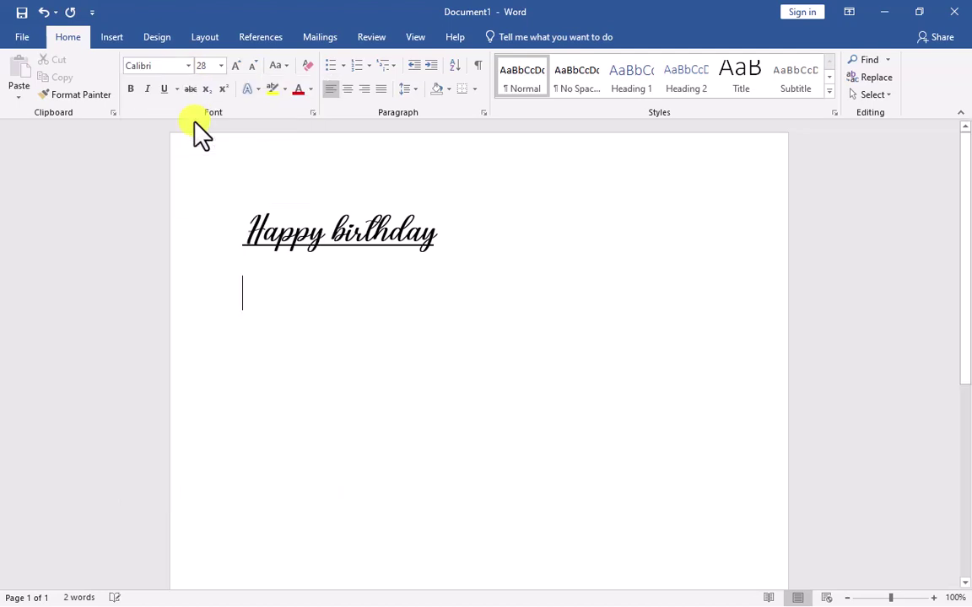
{"action": "left_click", "coordinate": [251, 67]}
{"action": "left_click", "coordinate": [251, 68]}
{"action": "left_click", "coordinate": [251, 68]}
{"action": "left_click", "coordinate": [251, 68]}
{"action": "left_click", "coordinate": [251, 67]}
{"action": "left_click", "coordinate": [251, 67]}
{"action": "left_click", "coordinate": [252, 67]}
{"action": "left_click", "coordinate": [251, 68]}
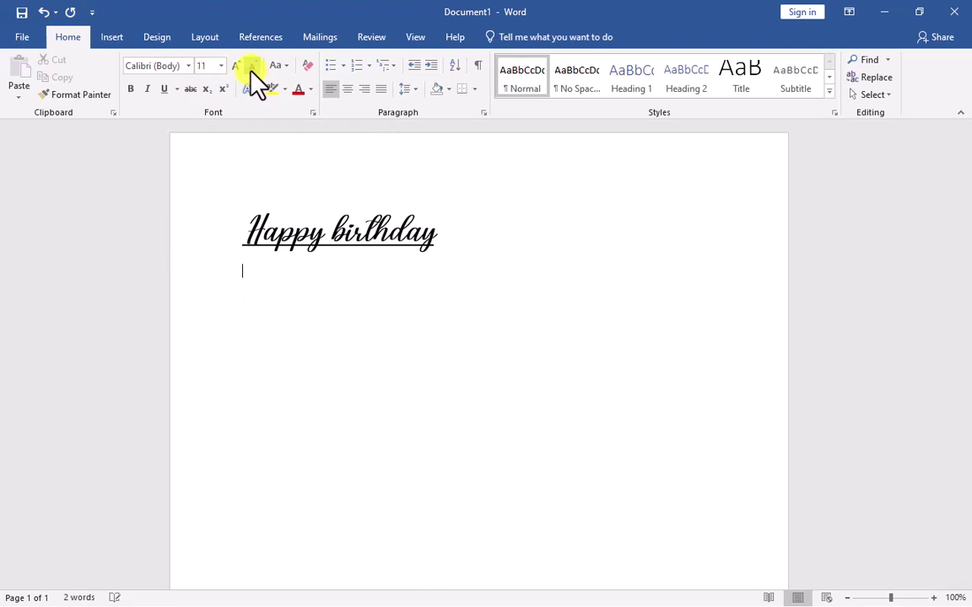
{"action": "left_click", "coordinate": [235, 65]}
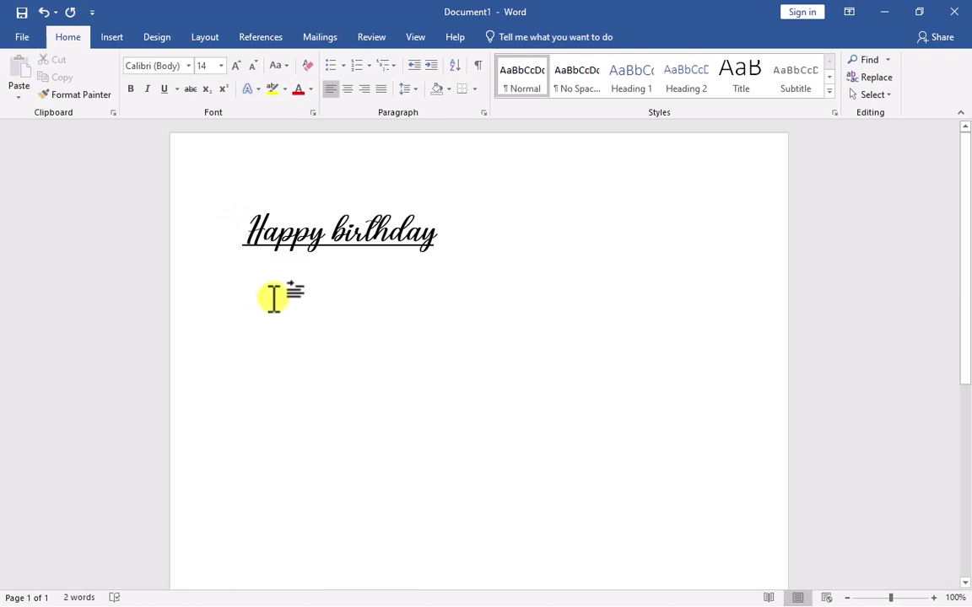
Generate placeholder paragraphs below the heading with =lorem().
{"action": "type", "text": "=lorem("}
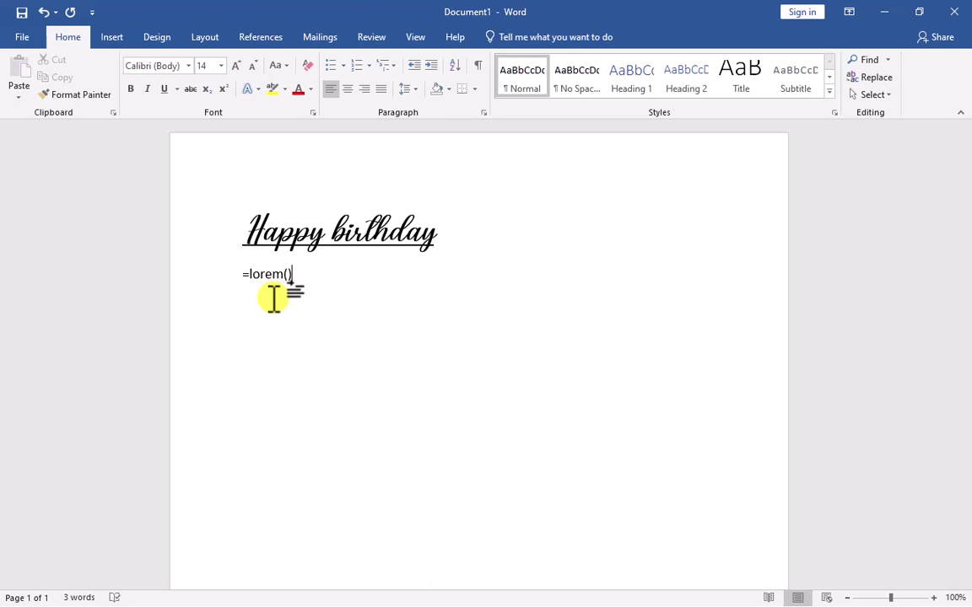
{"action": "key", "text": "Return"}
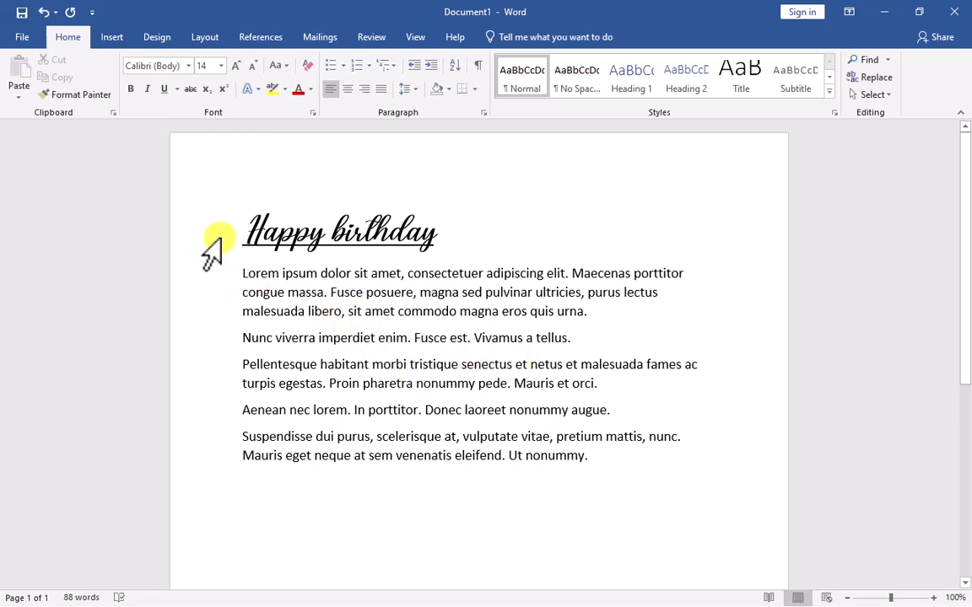
{"action": "left_click_drag", "start_coordinate": [247, 225], "coordinate": [217, 269]}
{"action": "left_click", "coordinate": [588, 458]}
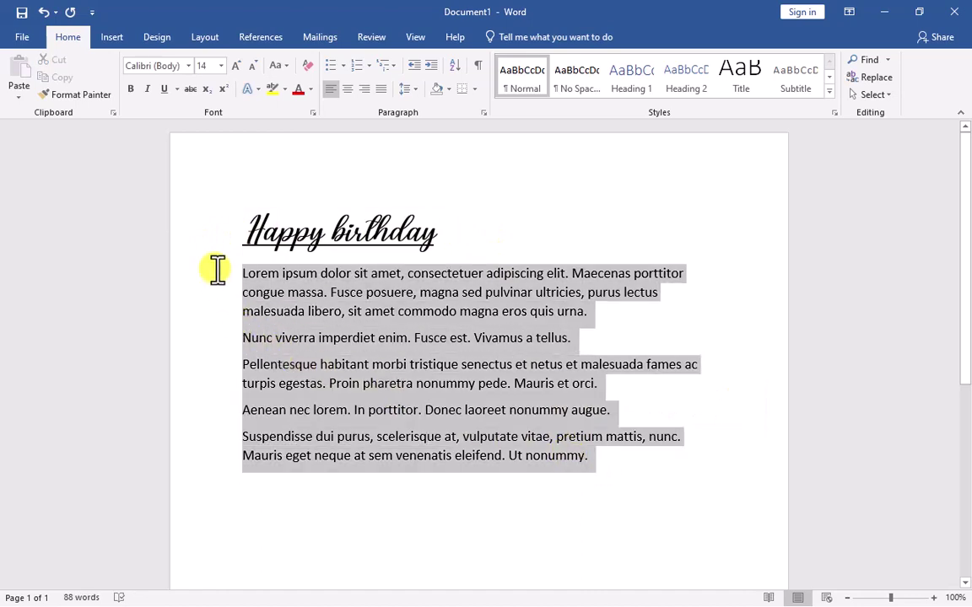
{"action": "left_click", "coordinate": [498, 229]}
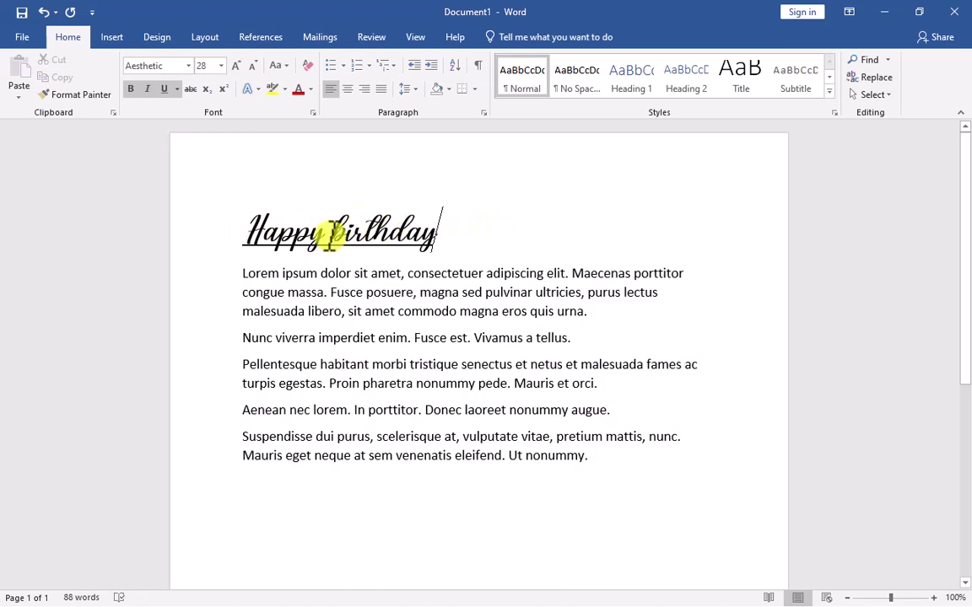
Try left and right alignment on the "Happy birthday" heading and leave it centered.
{"action": "left_click_drag", "start_coordinate": [246, 230], "coordinate": [438, 228]}
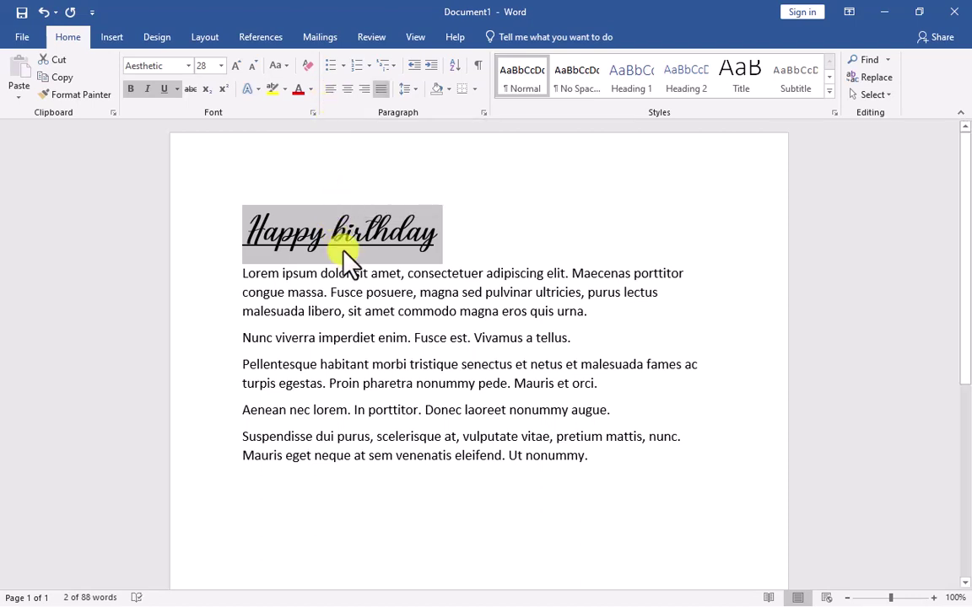
{"action": "left_click", "coordinate": [343, 243]}
{"action": "left_click", "coordinate": [329, 90]}
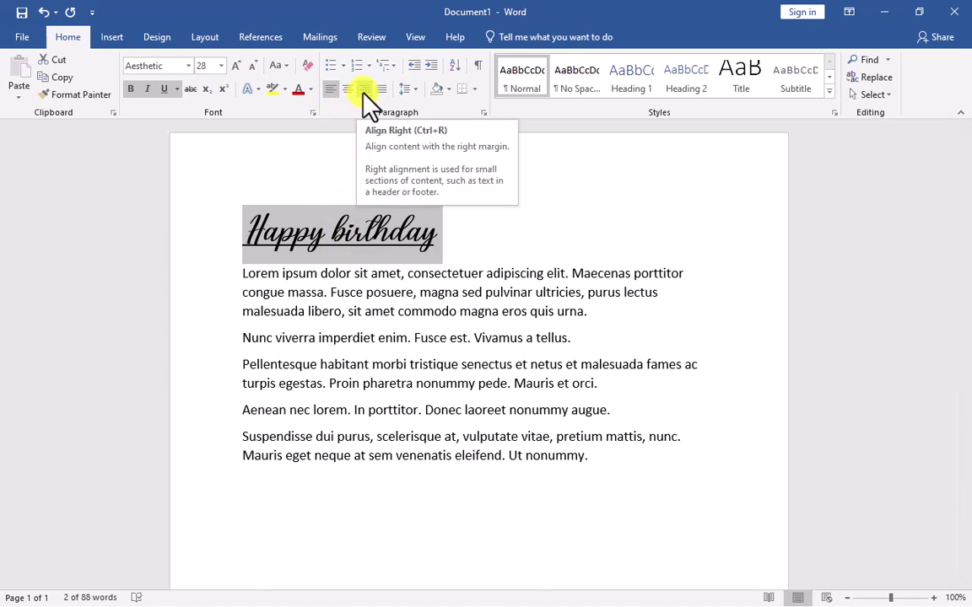
{"action": "left_click", "coordinate": [364, 93]}
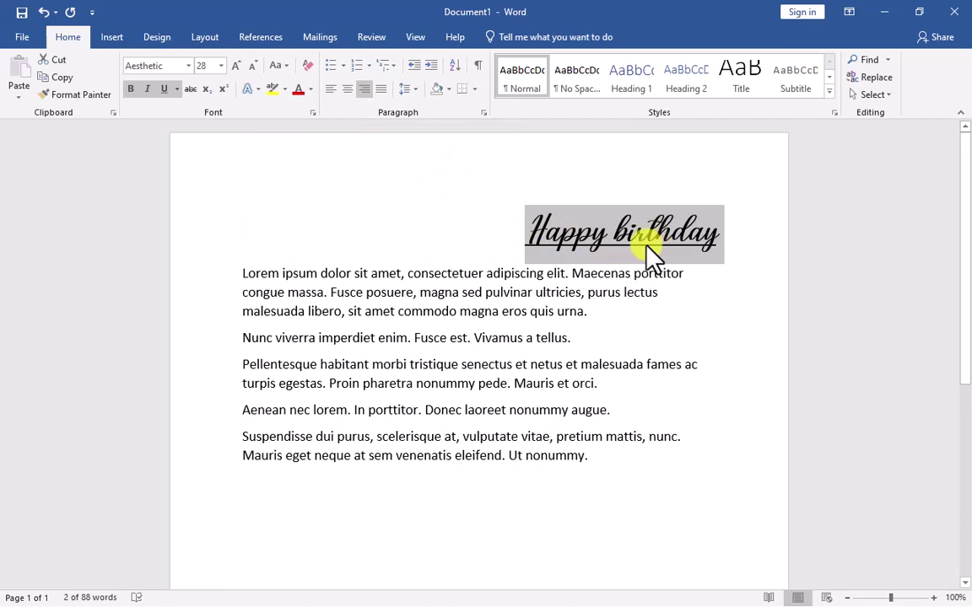
{"action": "left_click", "coordinate": [349, 90]}
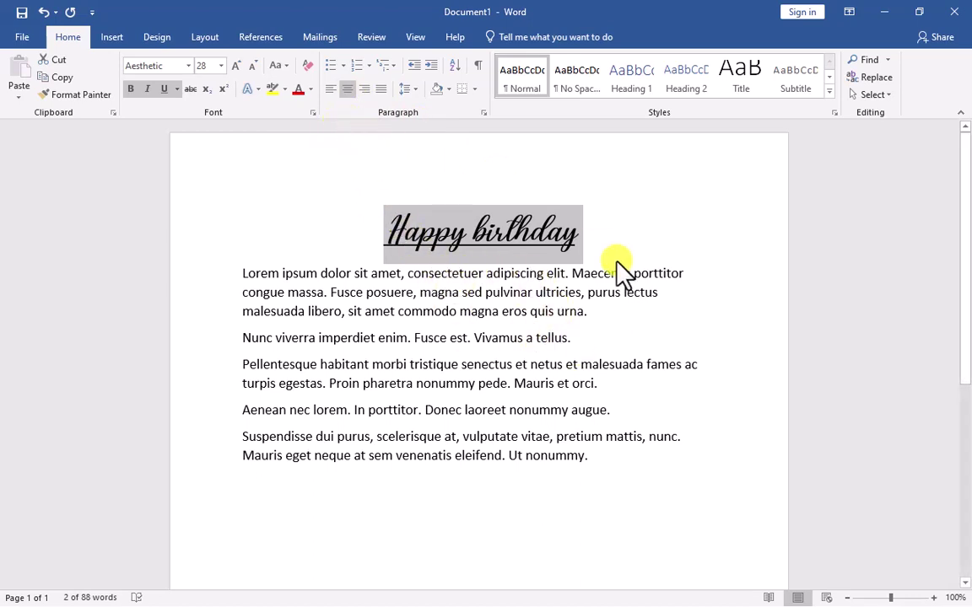
{"action": "left_click", "coordinate": [331, 91]}
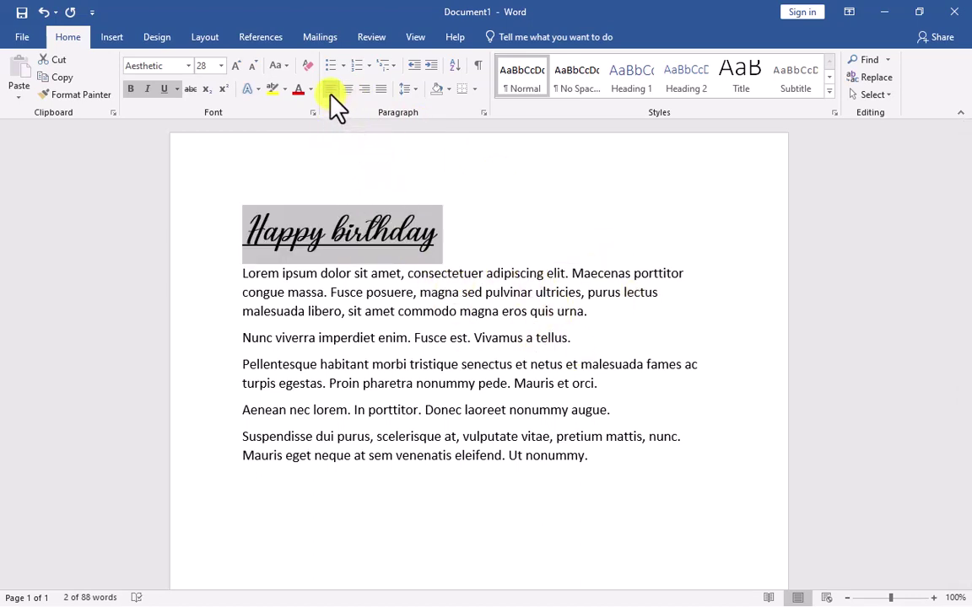
{"action": "left_click", "coordinate": [349, 89]}
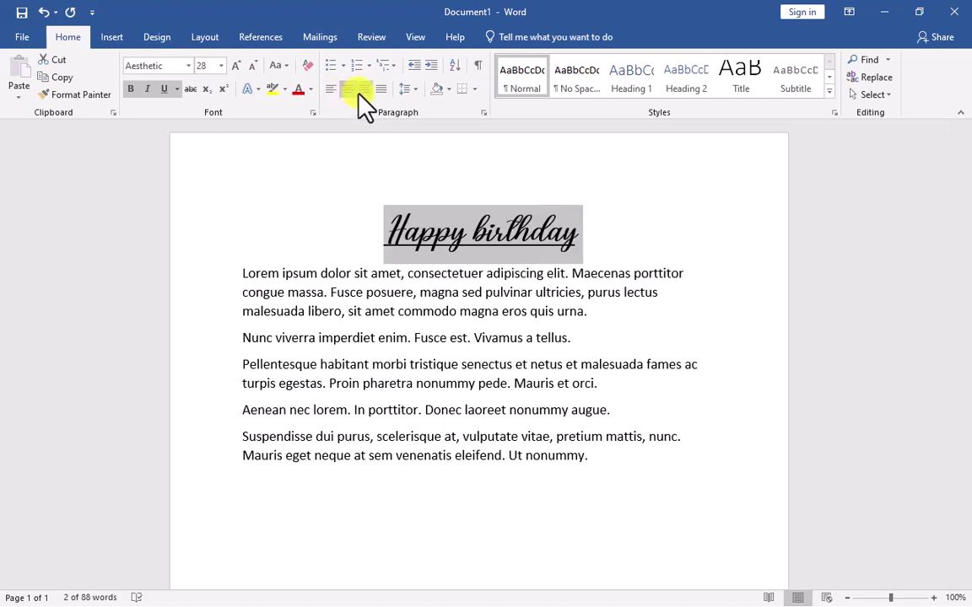
{"action": "left_click", "coordinate": [364, 89]}
{"action": "left_click", "coordinate": [334, 91]}
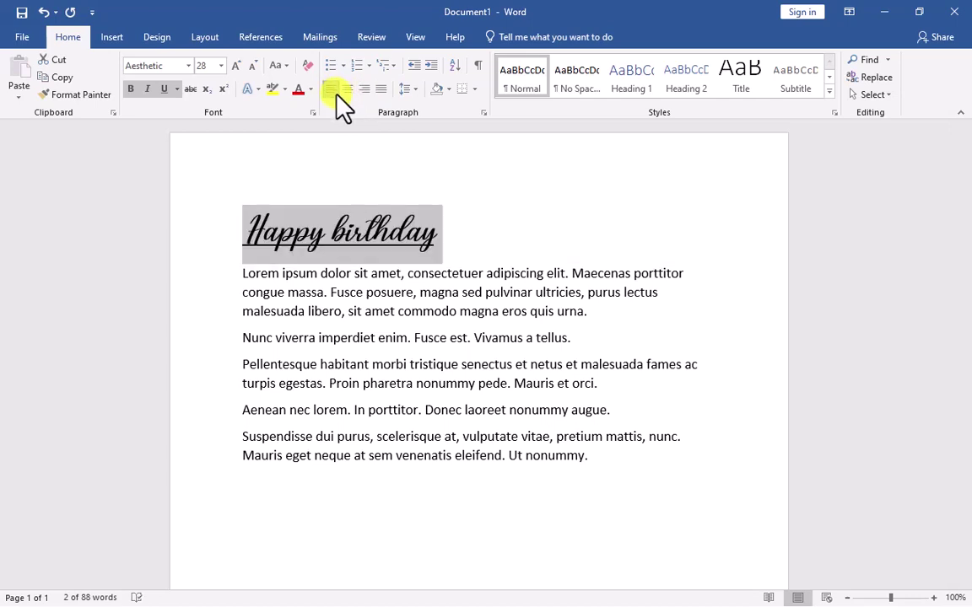
{"action": "left_click", "coordinate": [349, 89]}
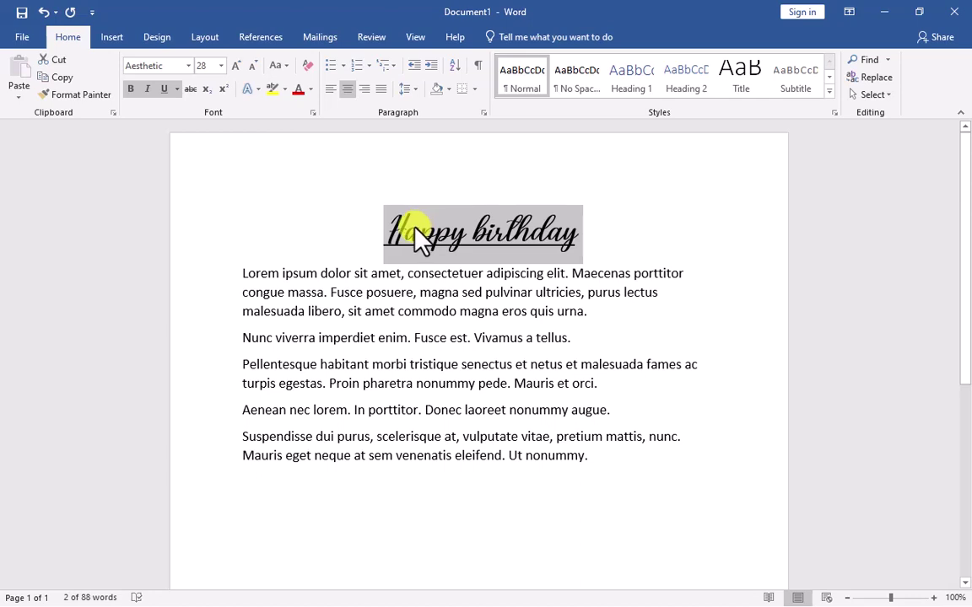
{"action": "left_click", "coordinate": [364, 91]}
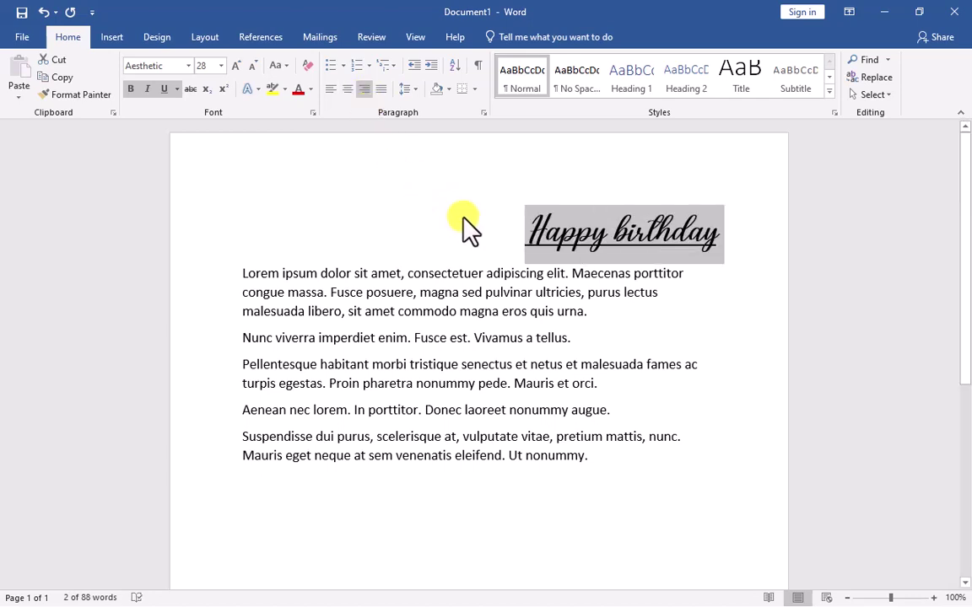
{"action": "left_click", "coordinate": [348, 89]}
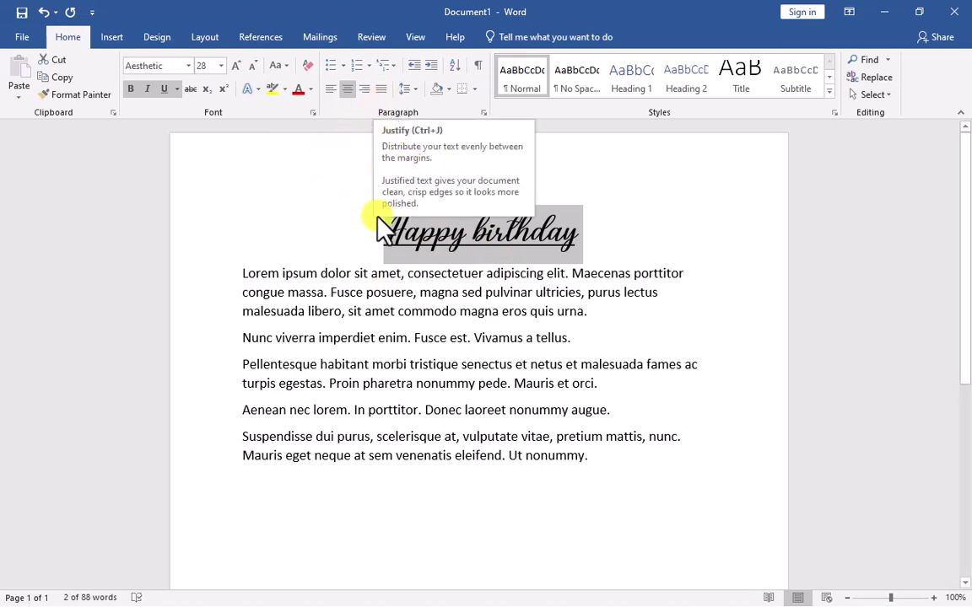
{"action": "left_click", "coordinate": [436, 338]}
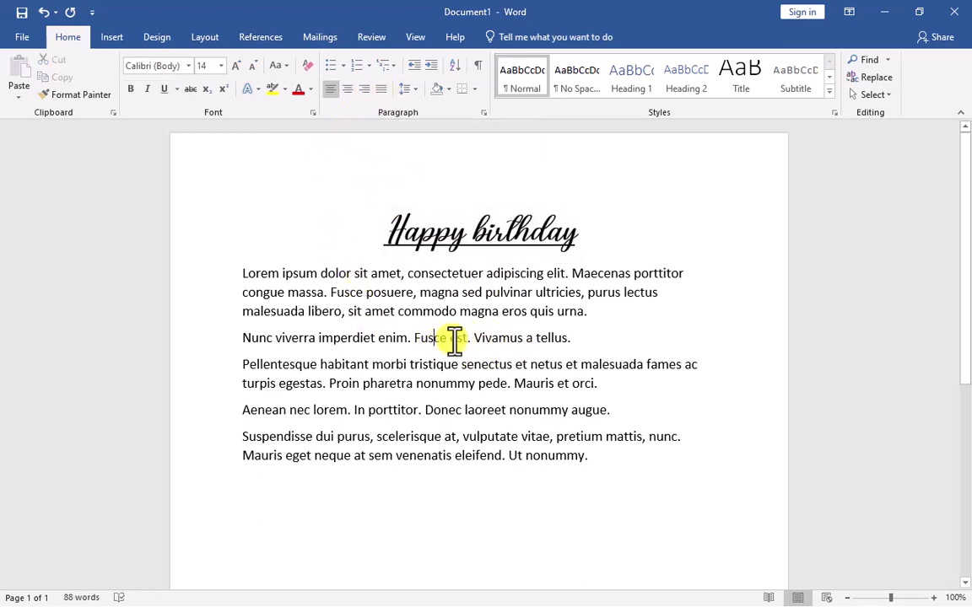
{"action": "left_click_drag", "start_coordinate": [660, 293], "coordinate": [677, 293]}
{"action": "left_click_drag", "start_coordinate": [592, 314], "coordinate": [646, 314]}
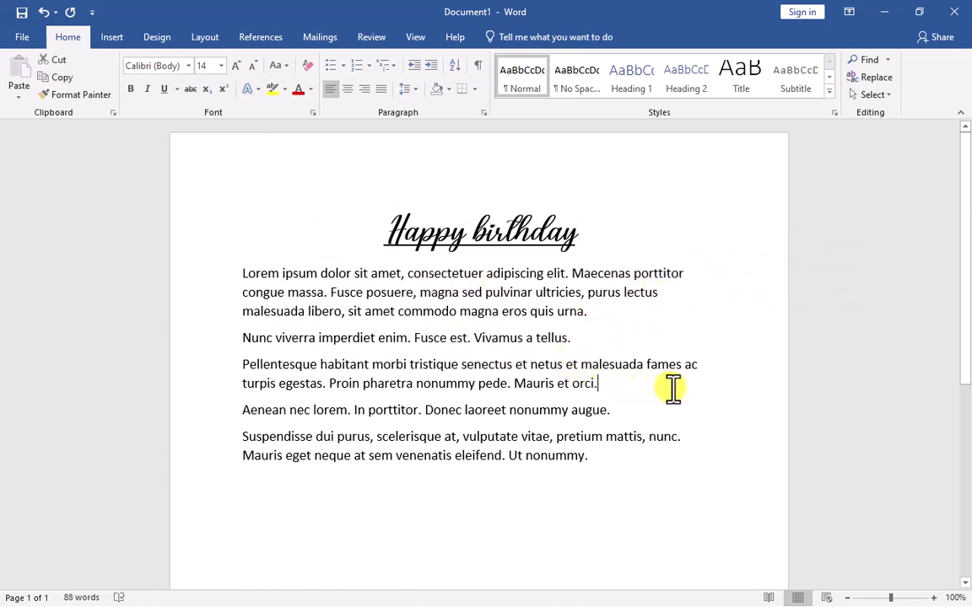
{"action": "left_click", "coordinate": [599, 390]}
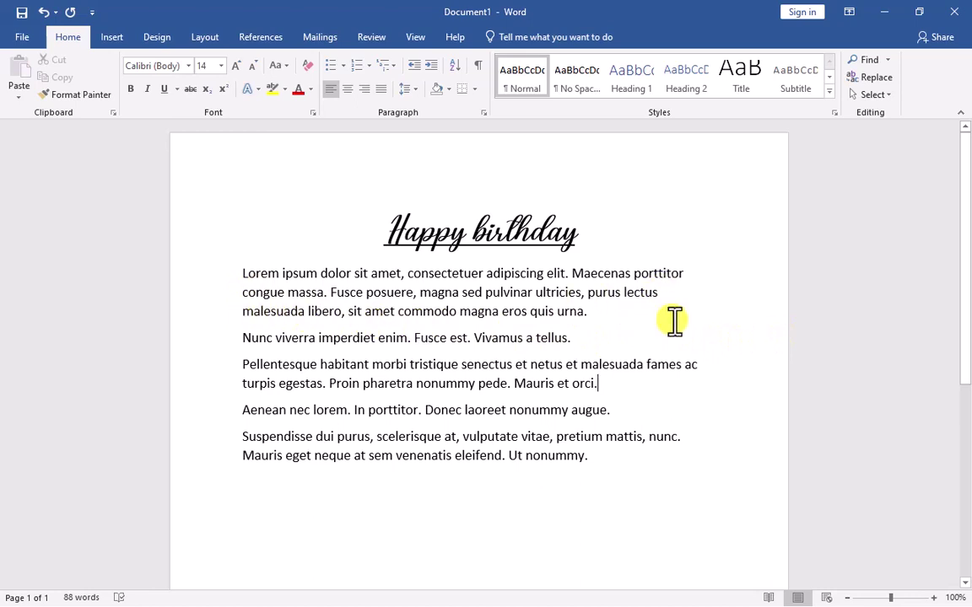
Justify all the placeholder paragraphs below the heading, comparing them with left alignment.
{"action": "left_click_drag", "start_coordinate": [574, 457], "coordinate": [234, 278]}
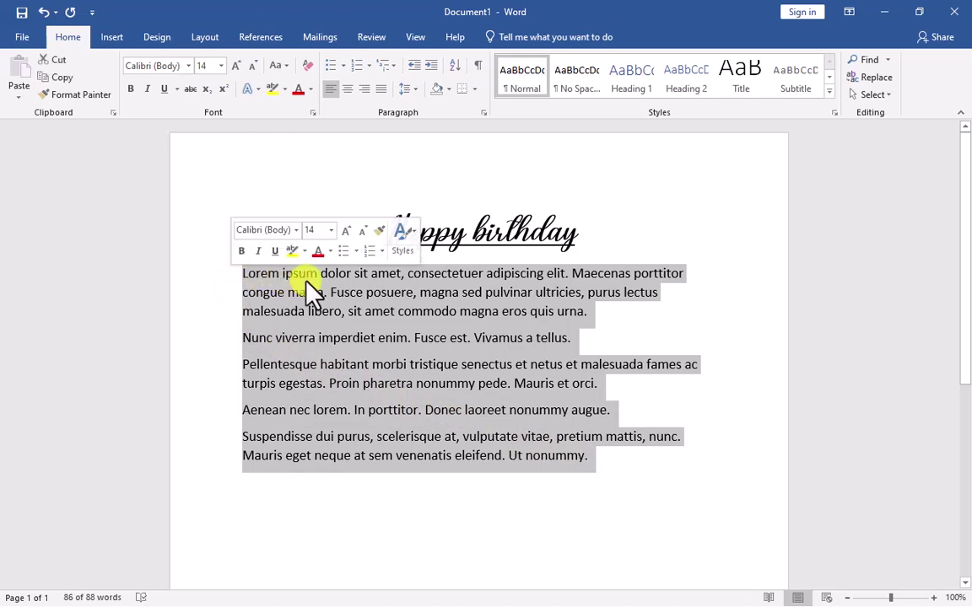
{"action": "left_click", "coordinate": [380, 92]}
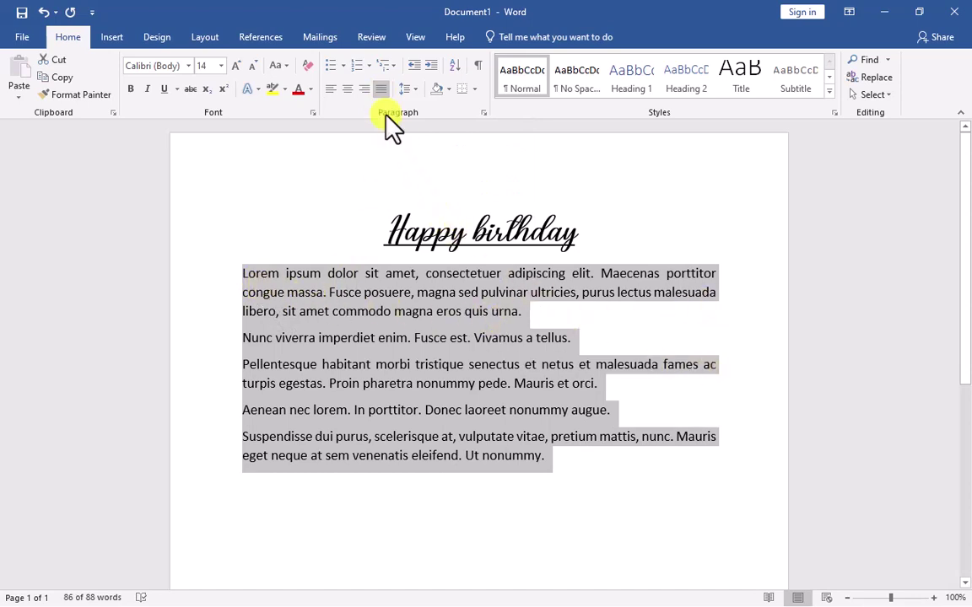
{"action": "left_click", "coordinate": [380, 92]}
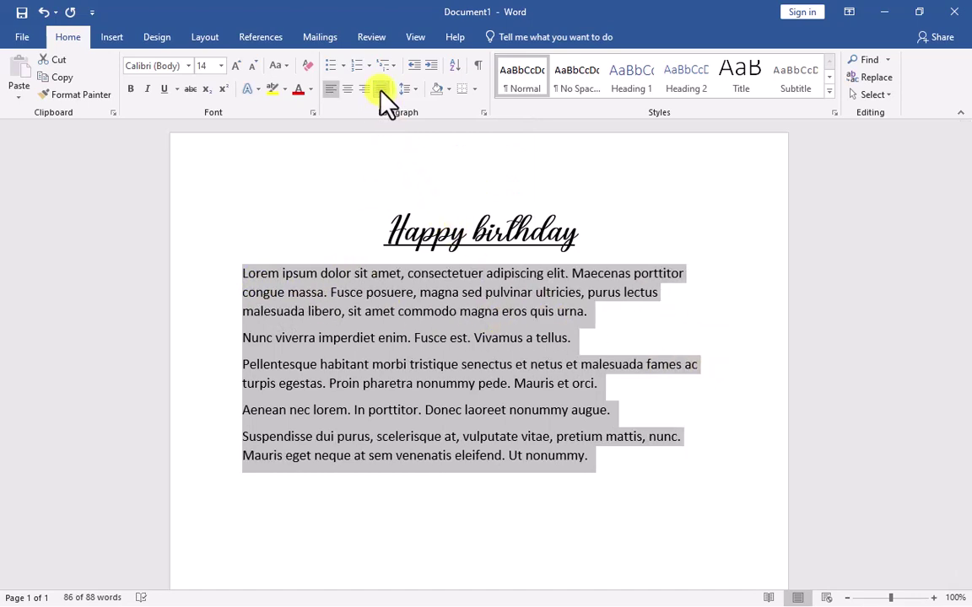
{"action": "left_click", "coordinate": [381, 91]}
{"action": "left_click", "coordinate": [382, 91]}
{"action": "left_click", "coordinate": [382, 91]}
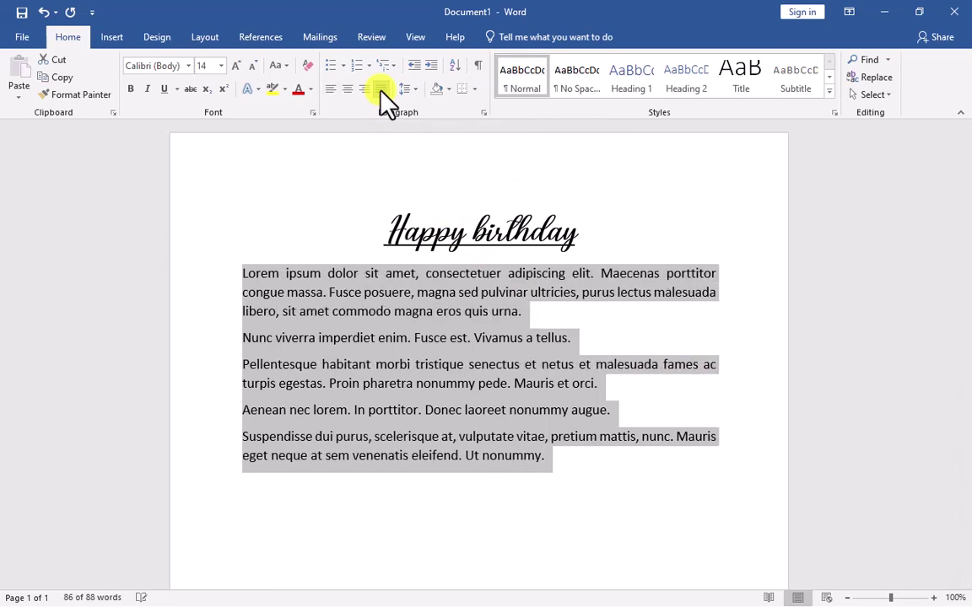
{"action": "left_click", "coordinate": [382, 91]}
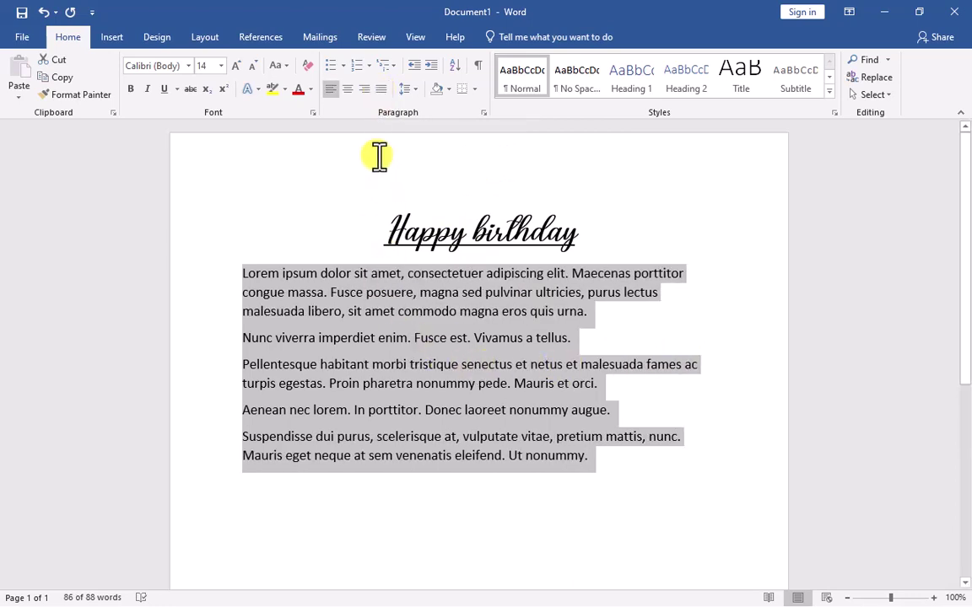
{"action": "left_click", "coordinate": [382, 90]}
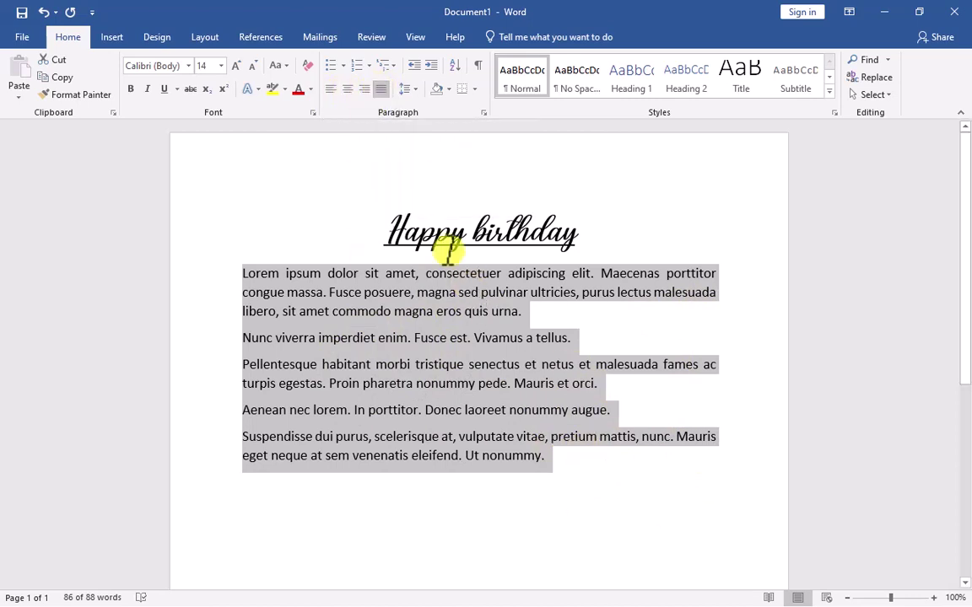
Change the font color of the "Happy birthday" heading to the blue theme color.
{"action": "left_click", "coordinate": [442, 227]}
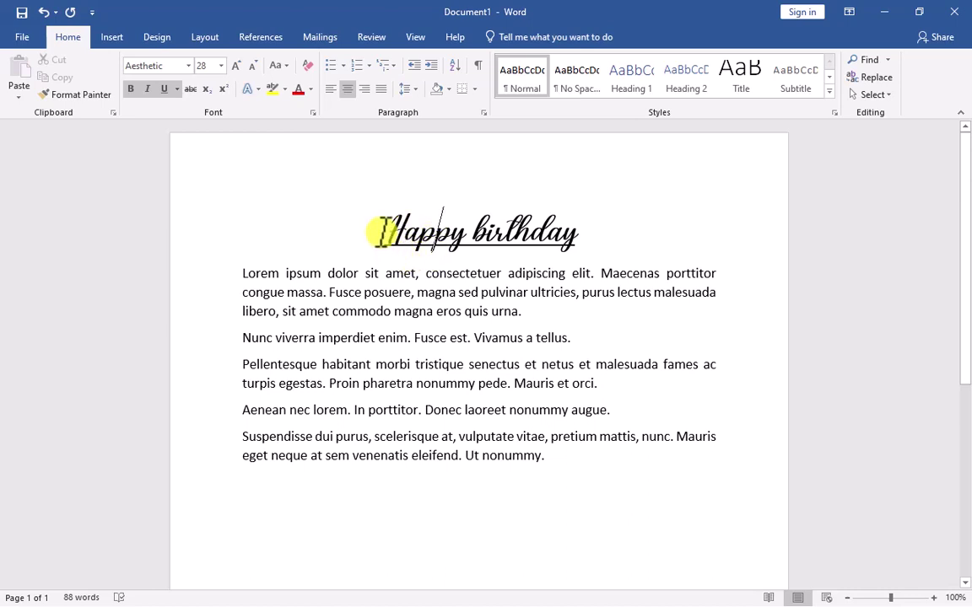
{"action": "left_click", "coordinate": [384, 229]}
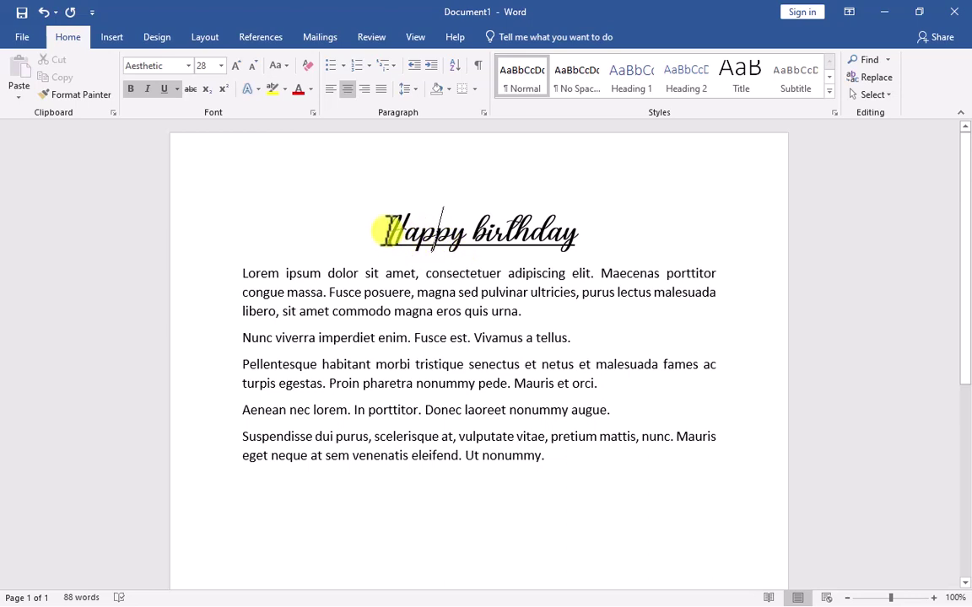
{"action": "left_click_drag", "start_coordinate": [387, 226], "coordinate": [581, 235]}
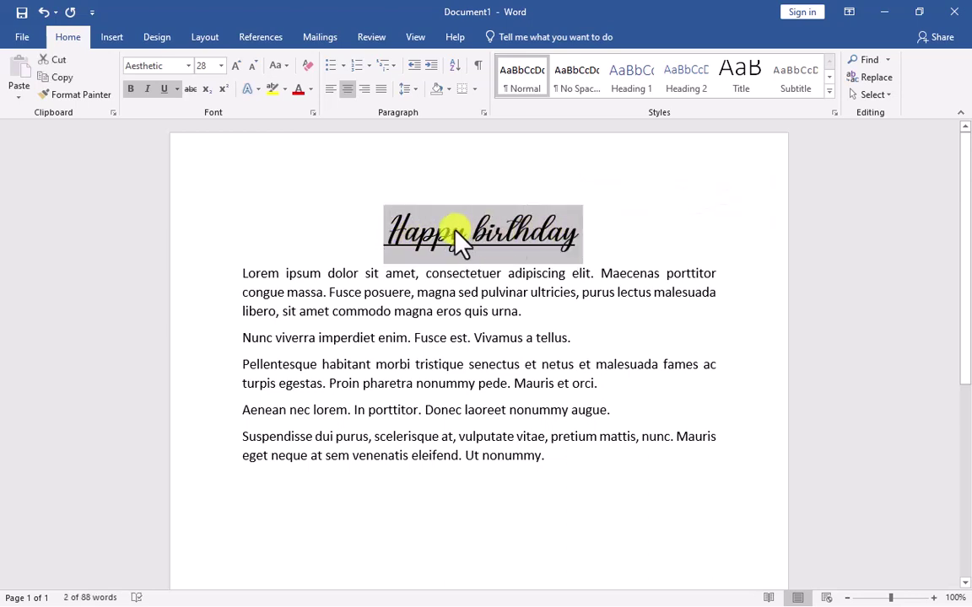
{"action": "left_click", "coordinate": [310, 89]}
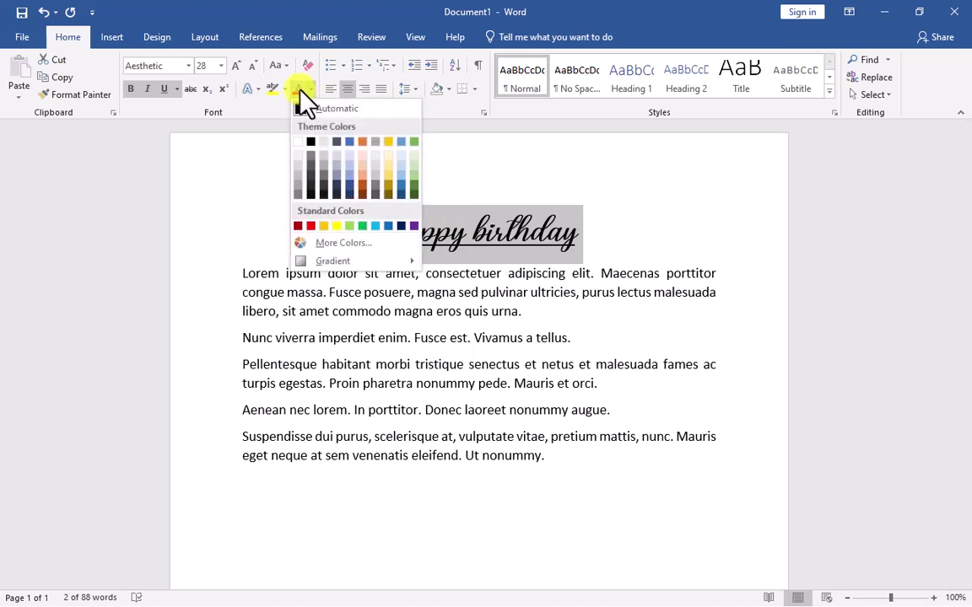
{"action": "left_click", "coordinate": [351, 149]}
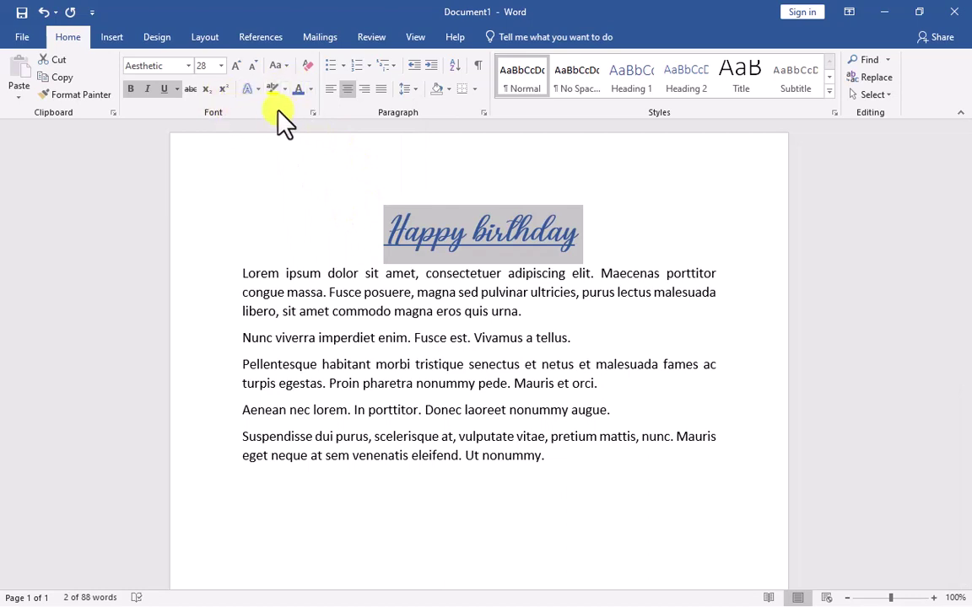
Highlight the "Nunc viverra imperdiet enim" paragraph in yellow, removing and reapplying the highlight once.
{"action": "left_click", "coordinate": [303, 272]}
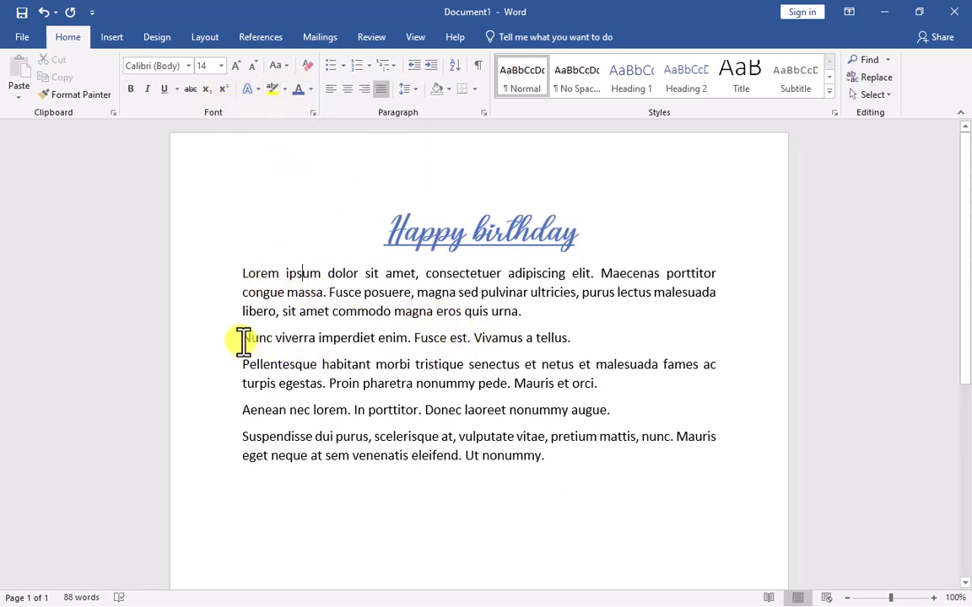
{"action": "left_click_drag", "start_coordinate": [243, 340], "coordinate": [577, 339]}
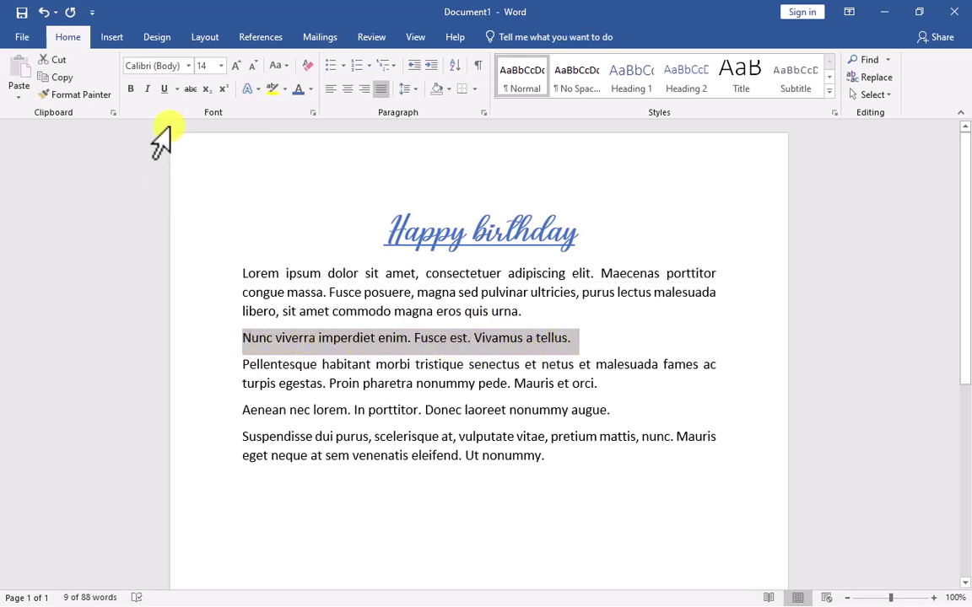
{"action": "left_click", "coordinate": [271, 88]}
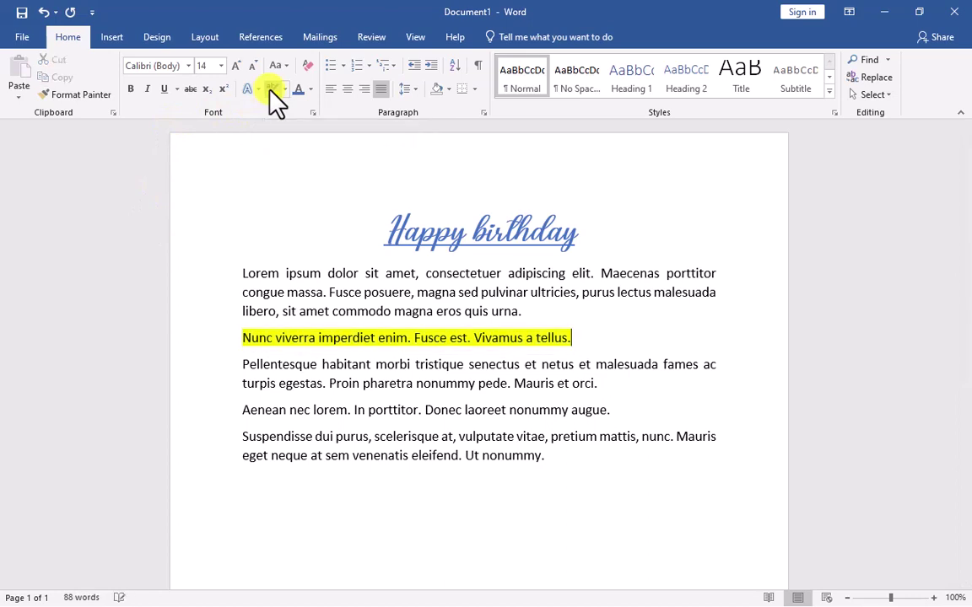
{"action": "left_click", "coordinate": [557, 347]}
{"action": "left_click_drag", "start_coordinate": [579, 337], "coordinate": [206, 332]}
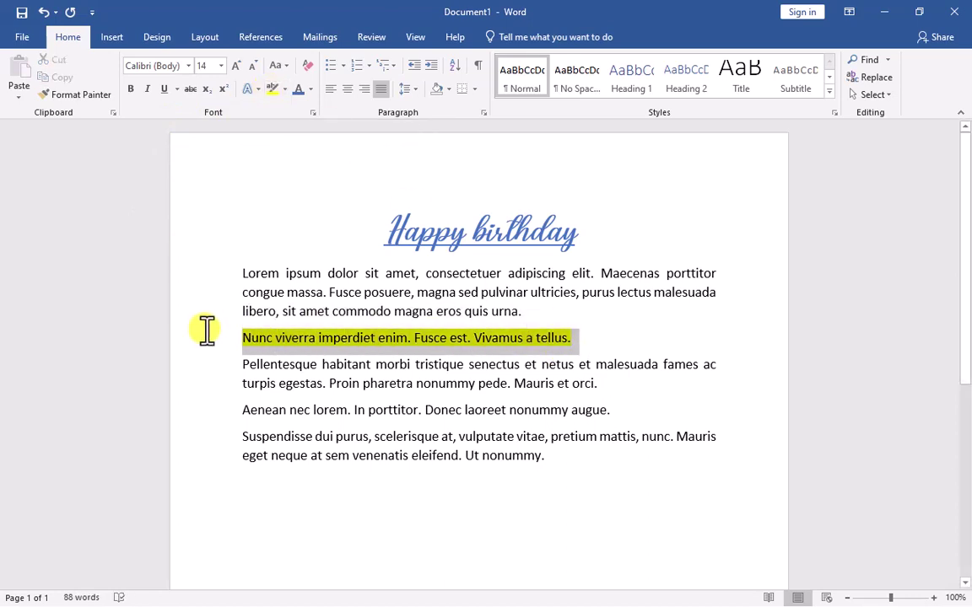
{"action": "left_click", "coordinate": [285, 89]}
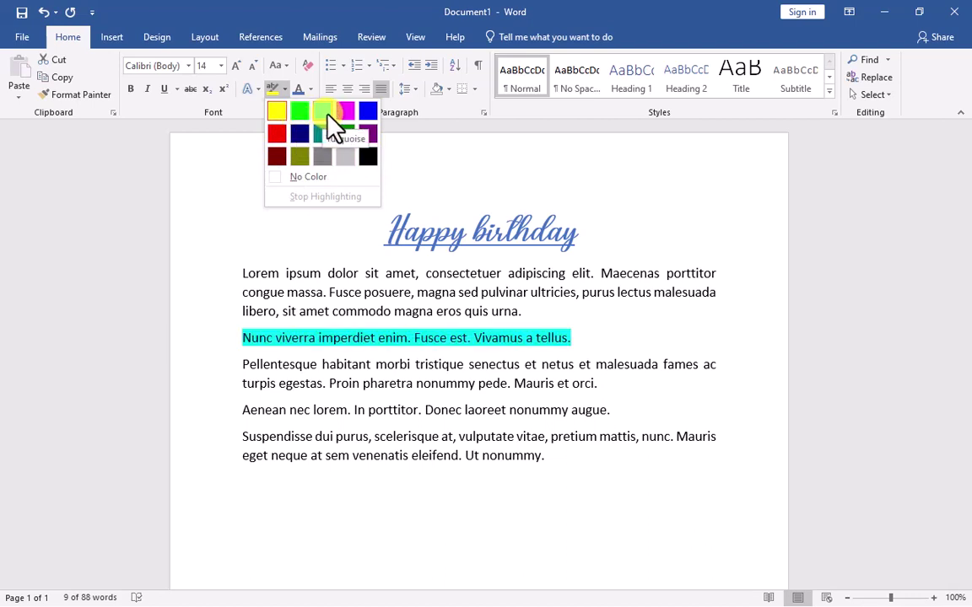
{"action": "left_click", "coordinate": [276, 111]}
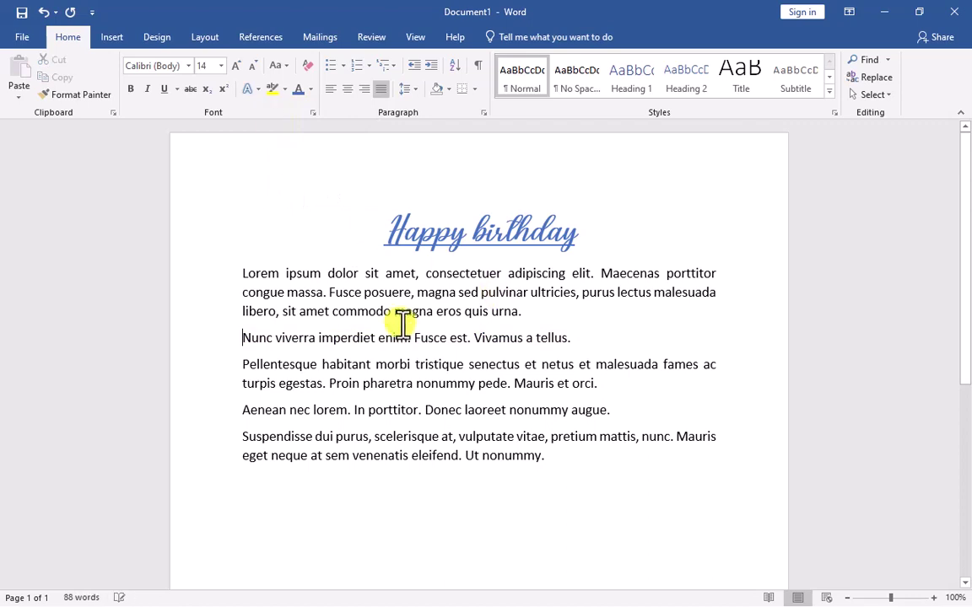
{"action": "left_click_drag", "start_coordinate": [243, 338], "coordinate": [588, 340]}
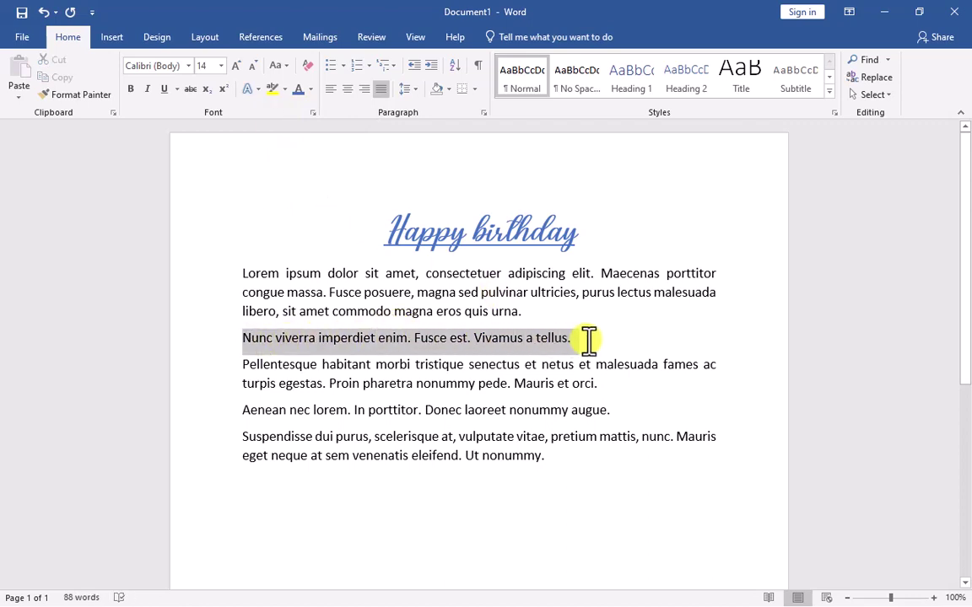
{"action": "left_click", "coordinate": [272, 88]}
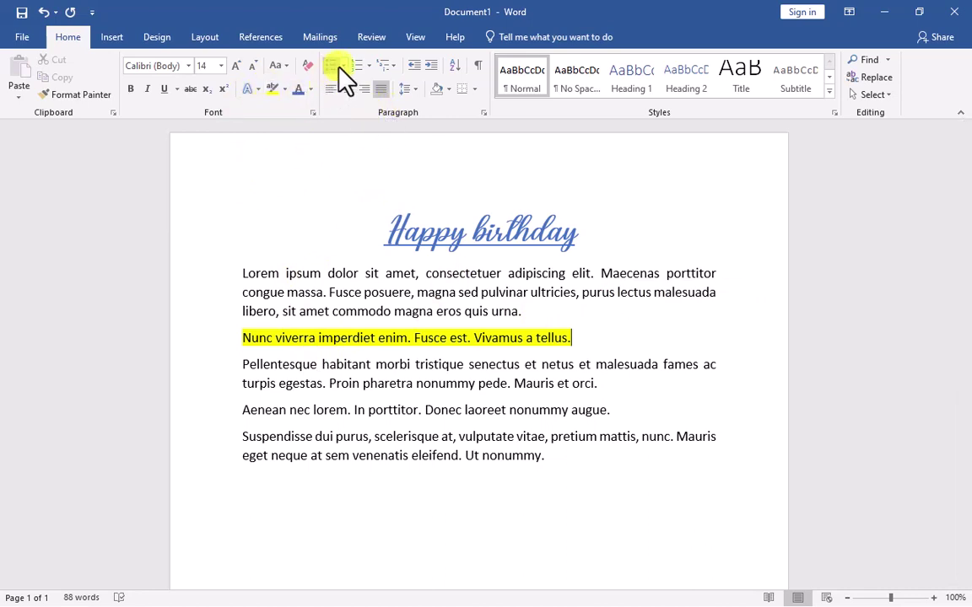
Add the lines Apple, Ball, Cup, Dog, Egg and Grape below the last placeholder paragraph, each on its own line.
{"action": "scroll", "coordinate": [358, 303], "scroll_direction": "down", "scroll_amount": 2}
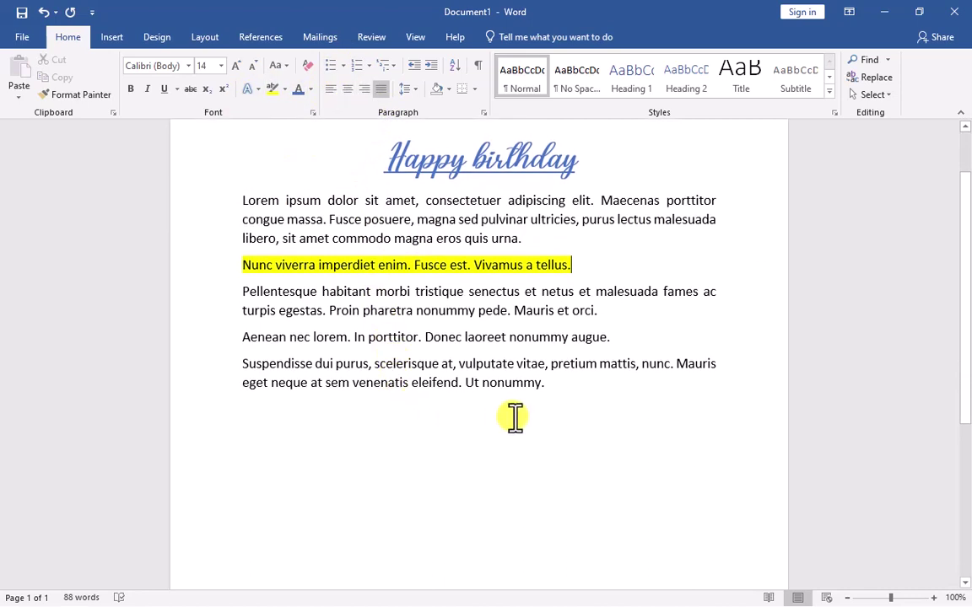
{"action": "left_click", "coordinate": [583, 405]}
{"action": "key", "text": "Return"}
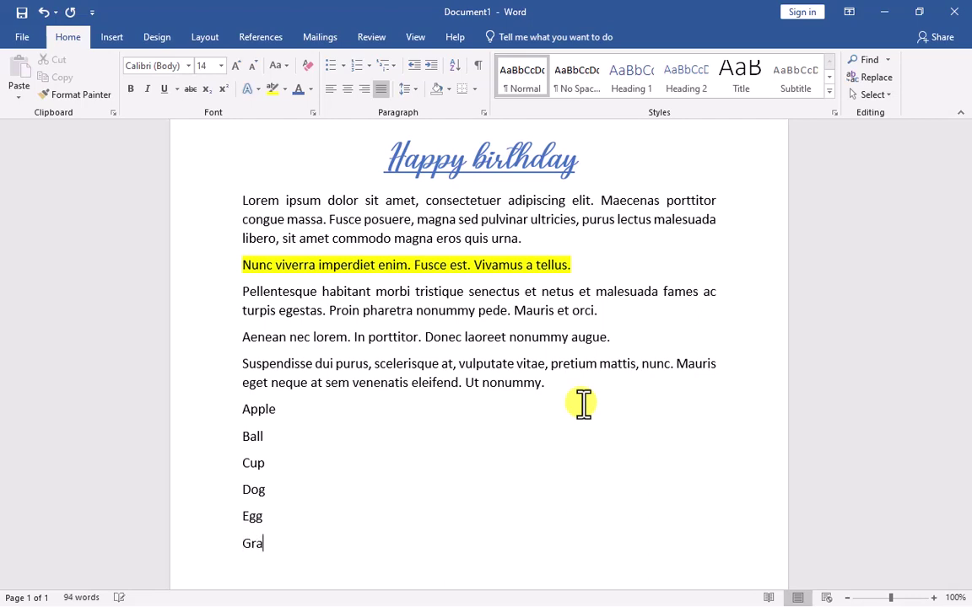
{"action": "type", "text": "pe"}
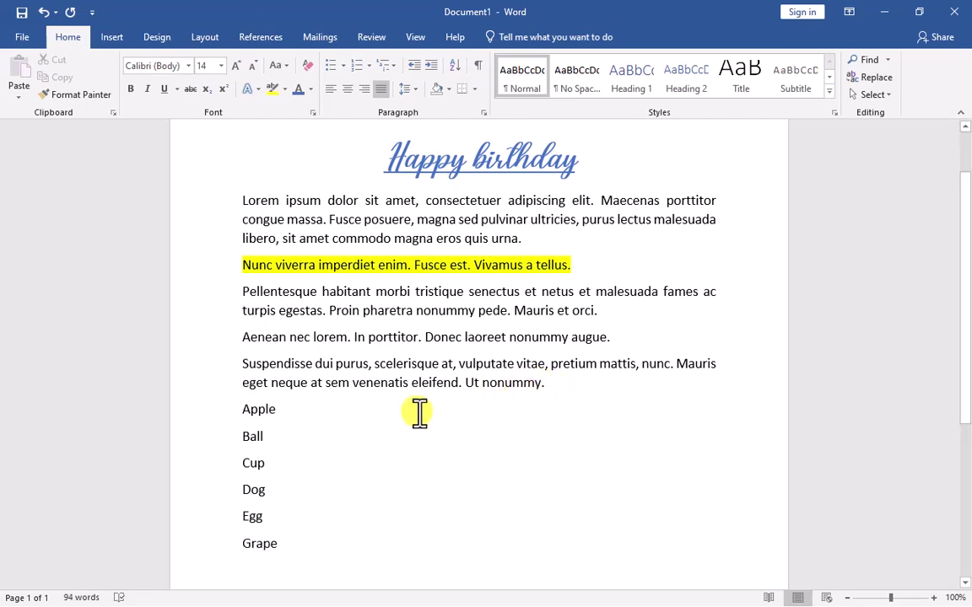
Turn the six lines from Apple to Grape into a bulleted list with solid round bullets.
{"action": "left_click", "coordinate": [260, 437]}
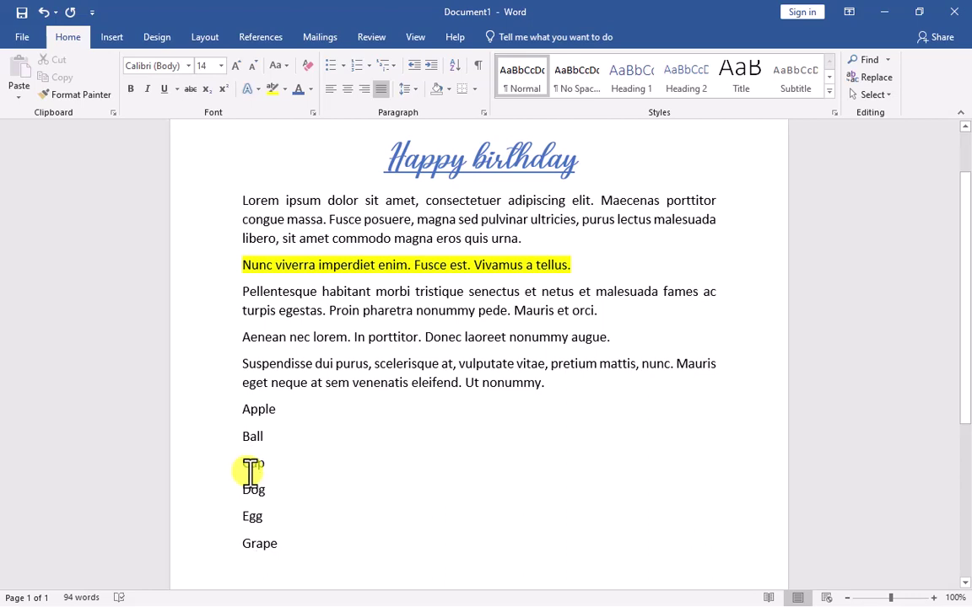
{"action": "left_click_drag", "start_coordinate": [281, 544], "coordinate": [232, 415]}
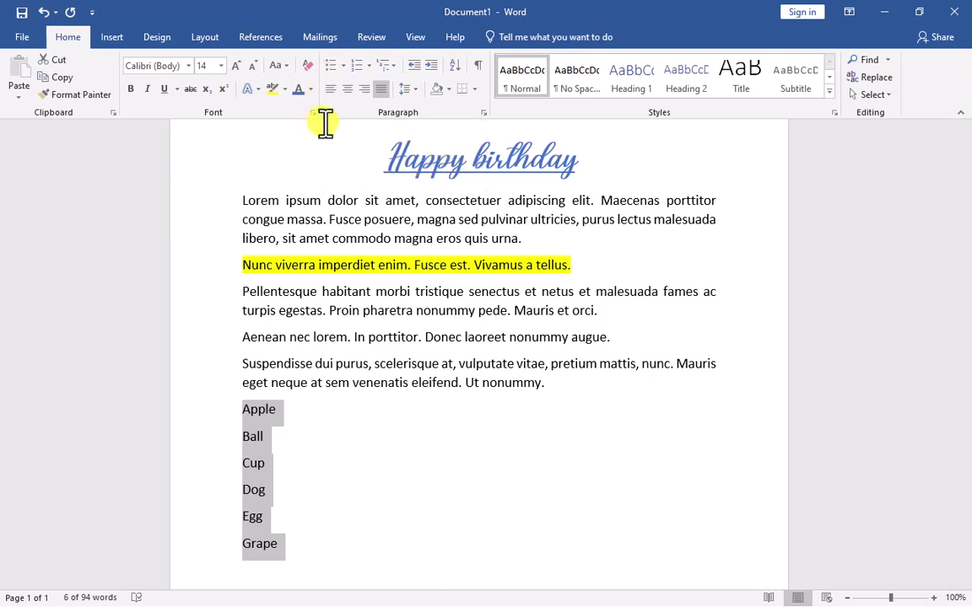
{"action": "left_click", "coordinate": [328, 63]}
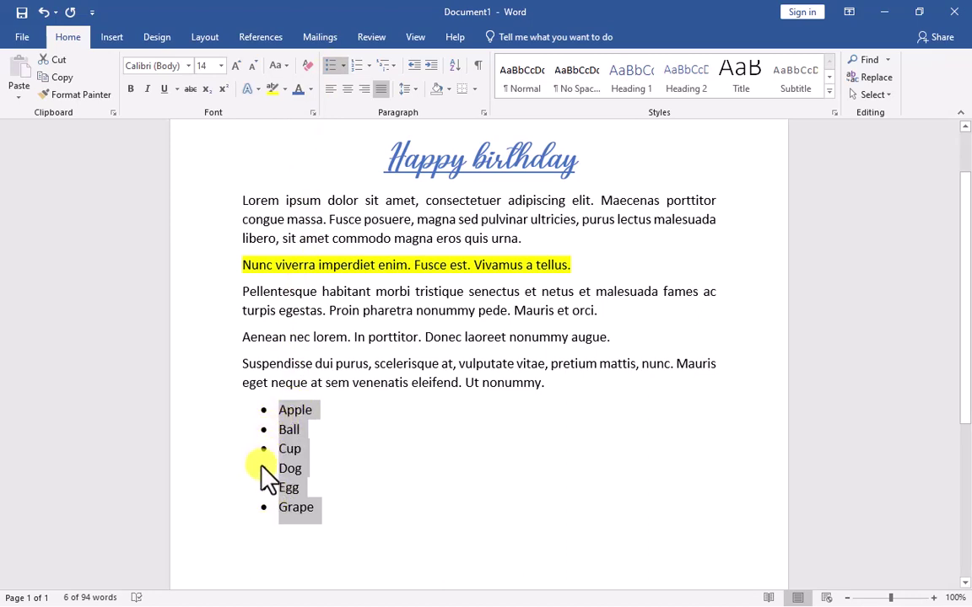
Try arrow, hollow circle, square and four-diamond bullets on the Apple to Grape list, then return to solid round bullets.
{"action": "left_click", "coordinate": [345, 65]}
{"action": "left_click", "coordinate": [344, 66]}
{"action": "left_click", "coordinate": [344, 66]}
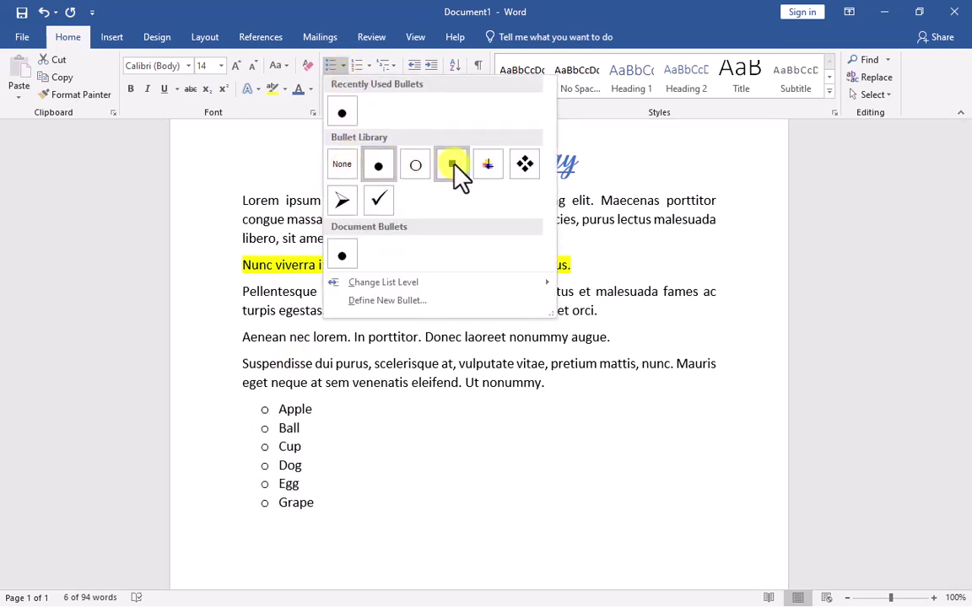
{"action": "left_click", "coordinate": [344, 203]}
{"action": "left_click", "coordinate": [345, 66]}
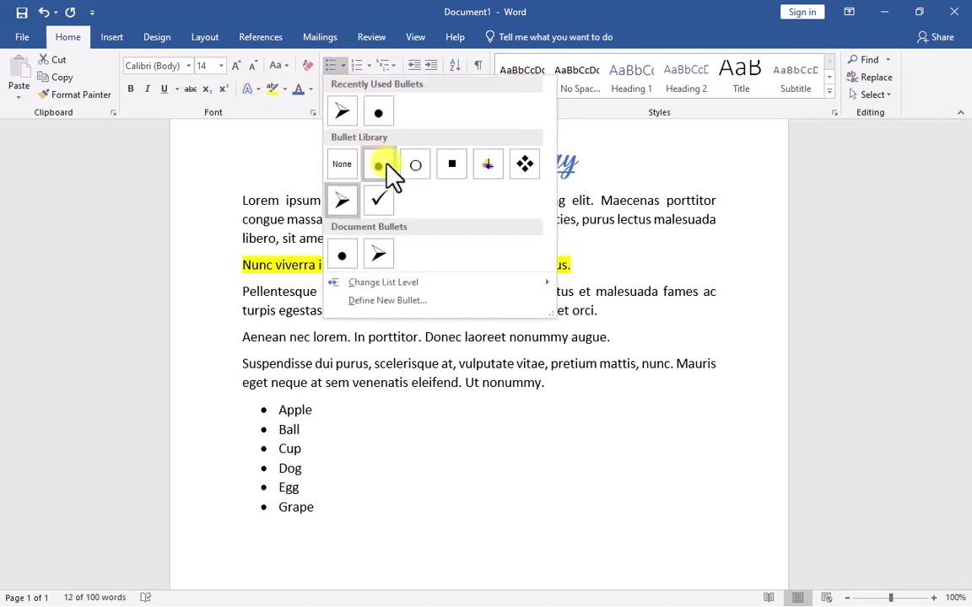
{"action": "left_click", "coordinate": [414, 163]}
{"action": "left_click", "coordinate": [346, 65]}
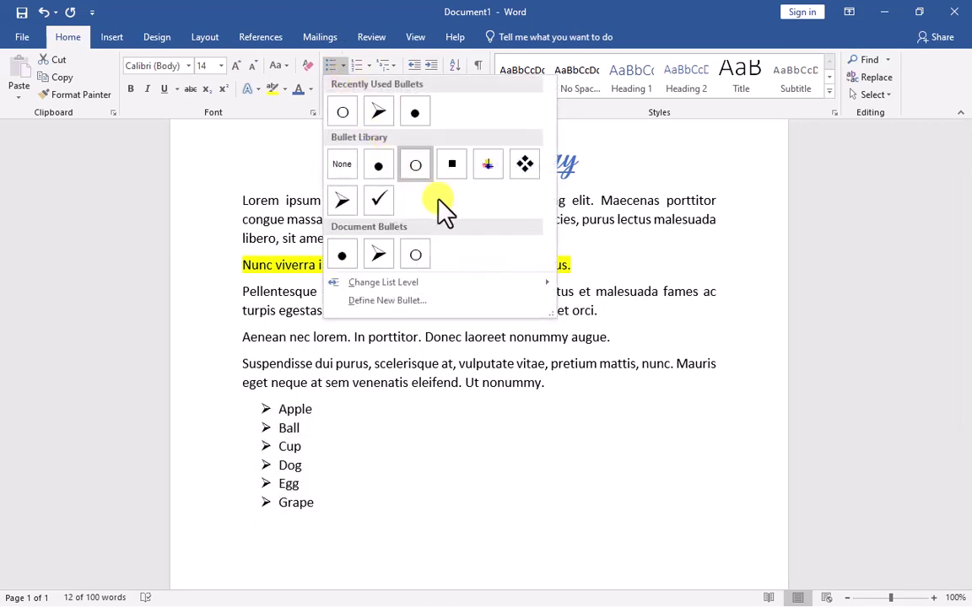
{"action": "left_click", "coordinate": [452, 163]}
{"action": "left_click", "coordinate": [346, 66]}
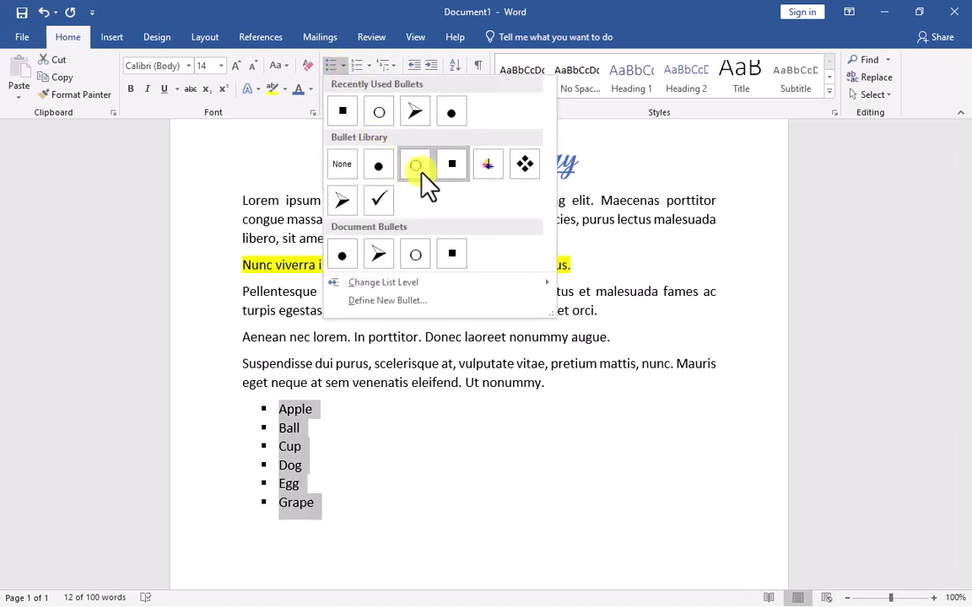
{"action": "left_click", "coordinate": [523, 163]}
{"action": "left_click", "coordinate": [344, 66]}
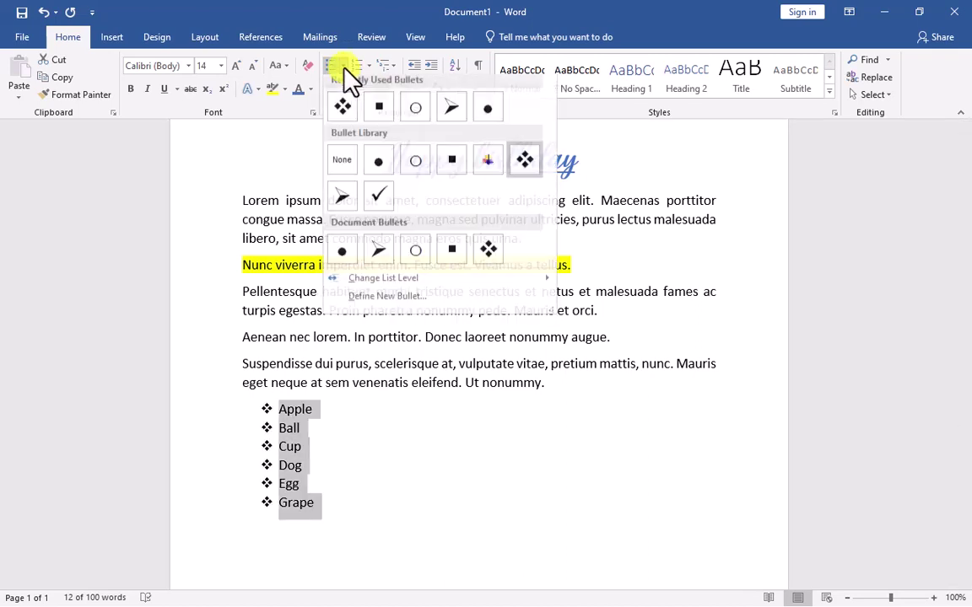
{"action": "left_click", "coordinate": [379, 168]}
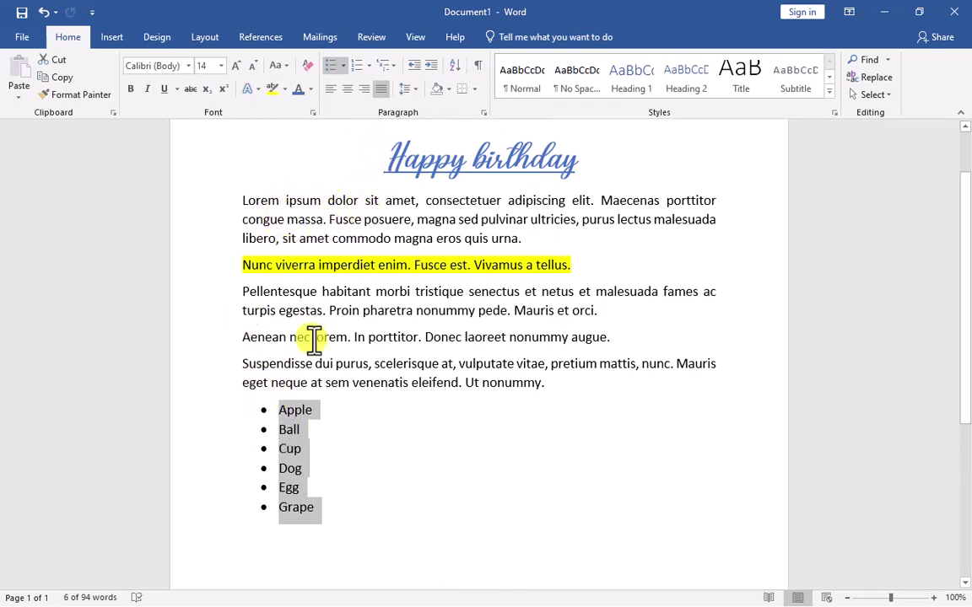
Convert the Apple to Grape list to 1., 2., 3. numbering, looking through the other number formats.
{"action": "left_click", "coordinate": [357, 66]}
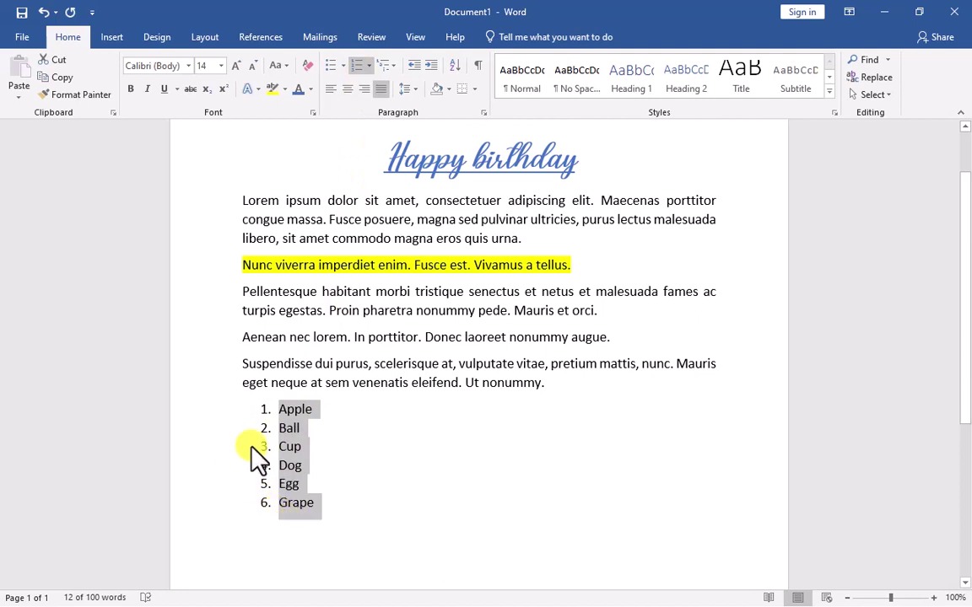
{"action": "left_click", "coordinate": [369, 66]}
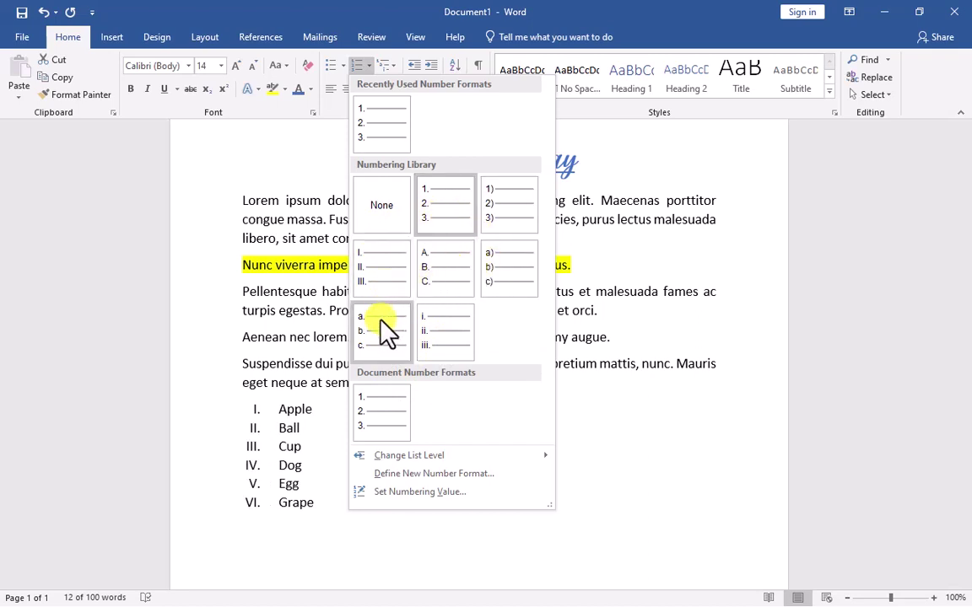
{"action": "left_click", "coordinate": [372, 134]}
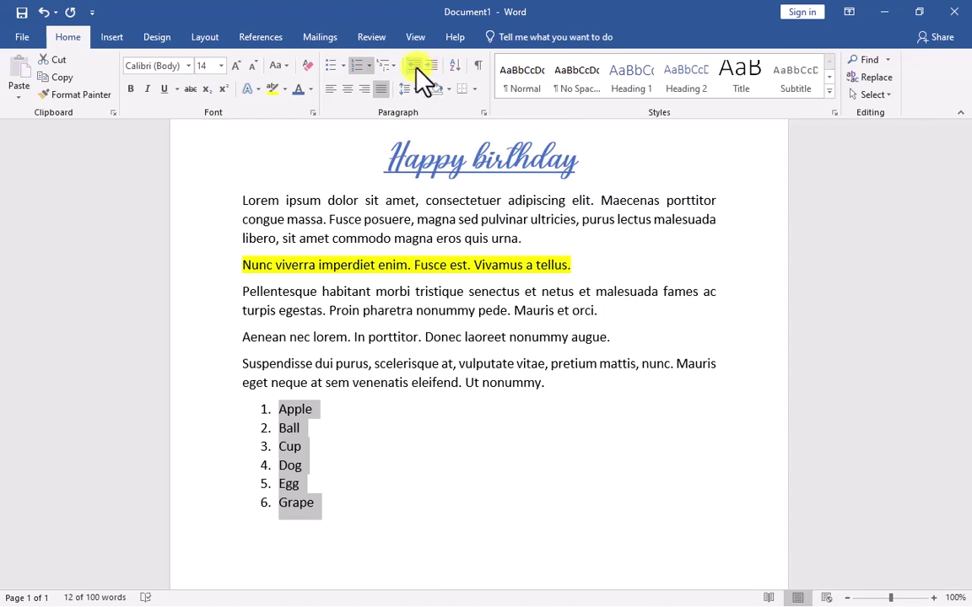
Decrease the numbered list's indent to the body text's left margin, trying a larger indent for comparison.
{"action": "left_click", "coordinate": [263, 412]}
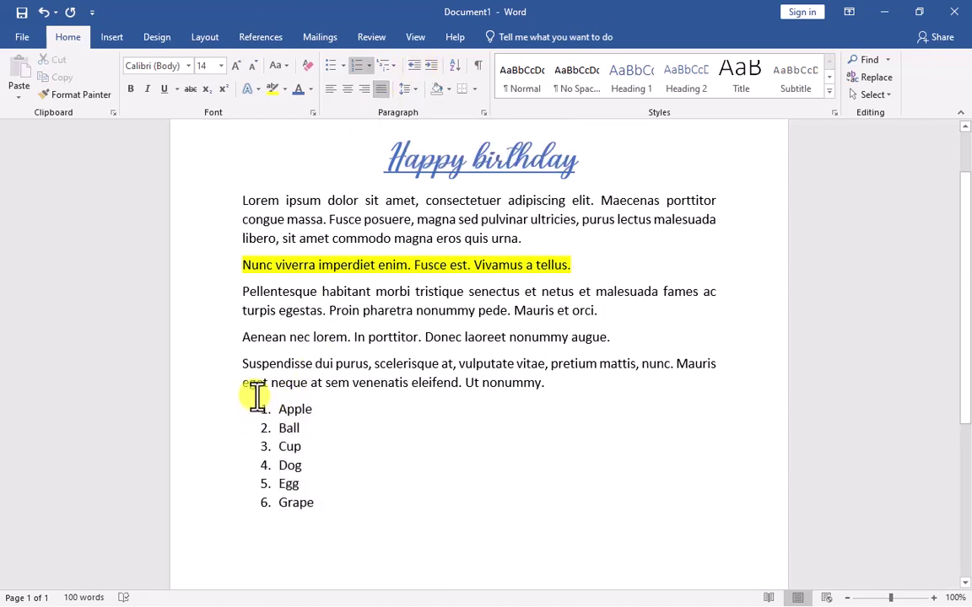
{"action": "left_click_drag", "start_coordinate": [244, 364], "coordinate": [264, 364]}
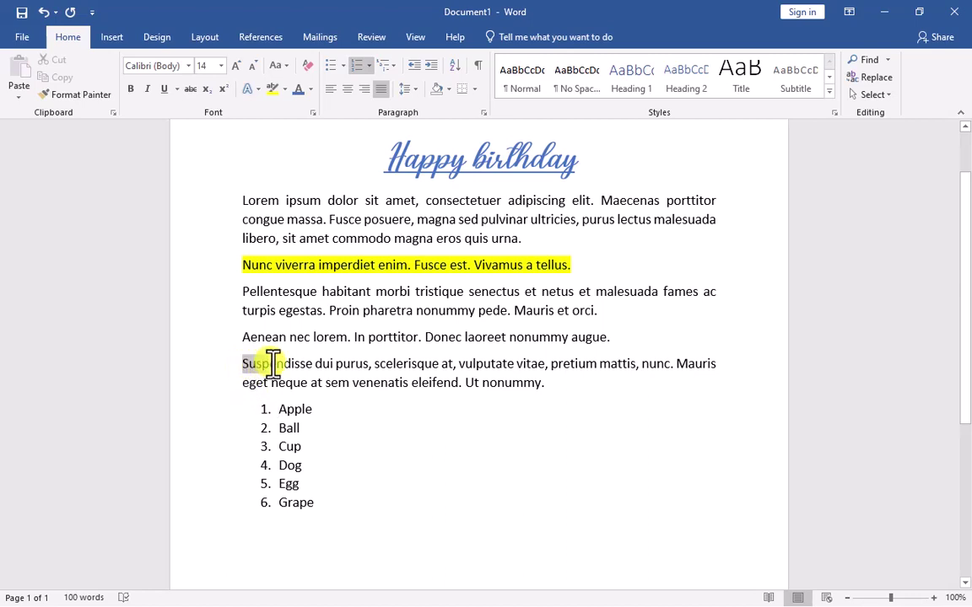
{"action": "left_click", "coordinate": [264, 408]}
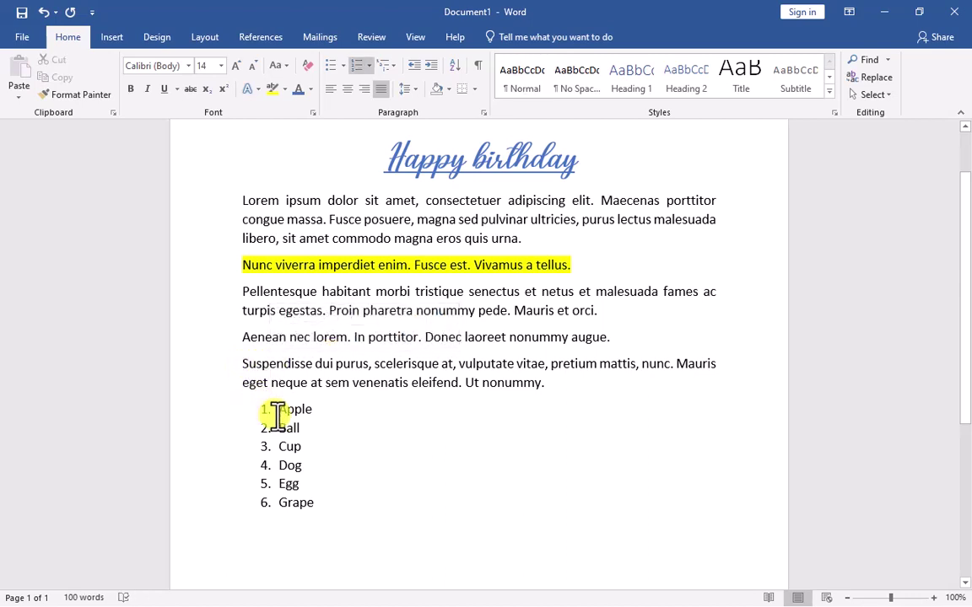
{"action": "left_click_drag", "start_coordinate": [319, 503], "coordinate": [246, 426]}
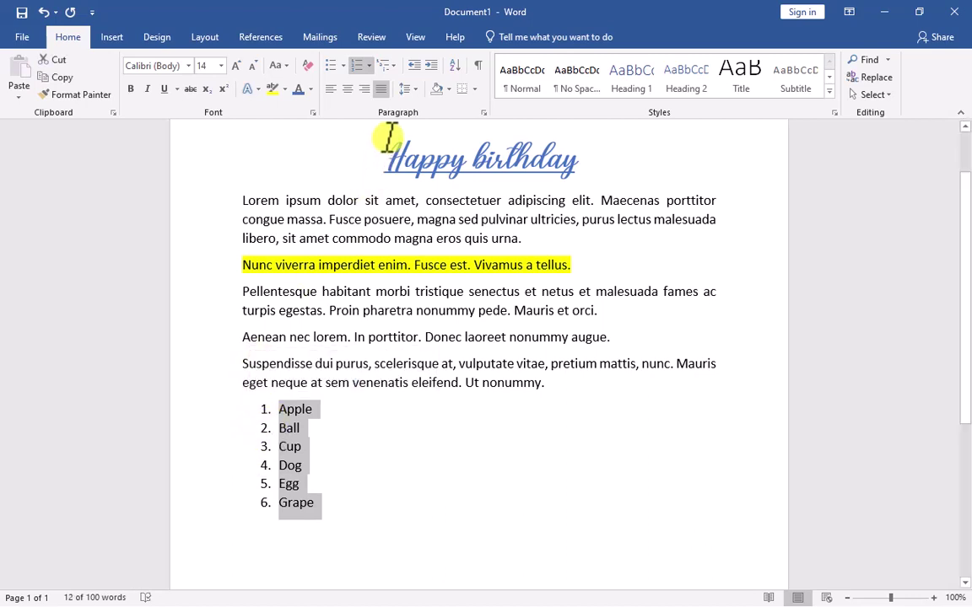
{"action": "left_click", "coordinate": [411, 66]}
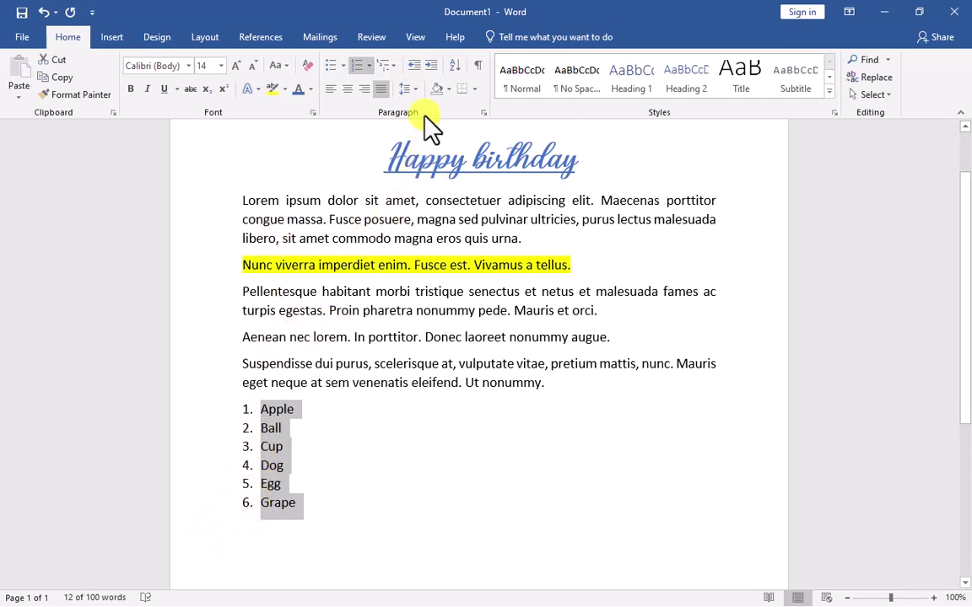
{"action": "left_click", "coordinate": [429, 65]}
{"action": "left_click", "coordinate": [426, 63]}
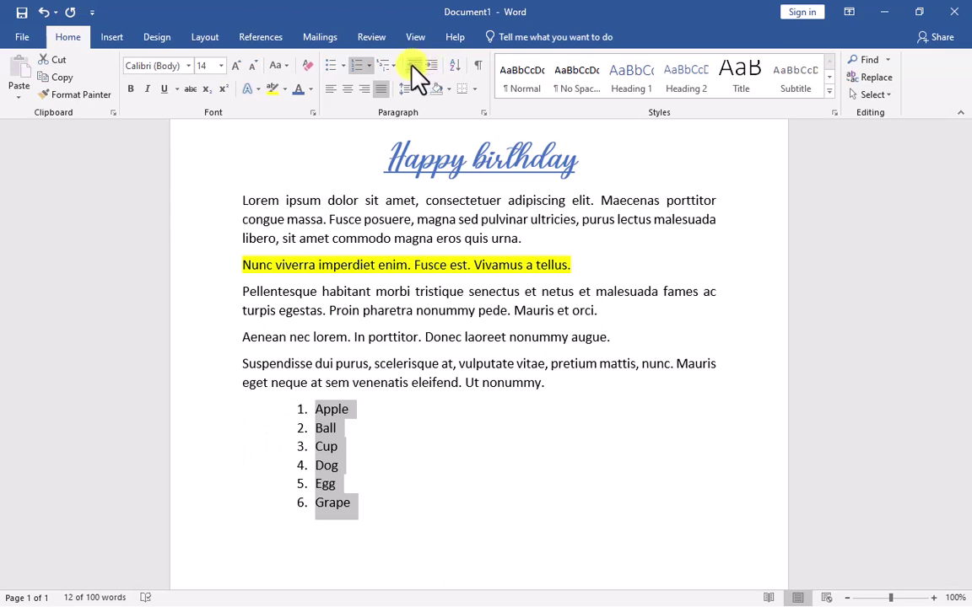
{"action": "left_click", "coordinate": [412, 65]}
{"action": "left_click", "coordinate": [412, 65]}
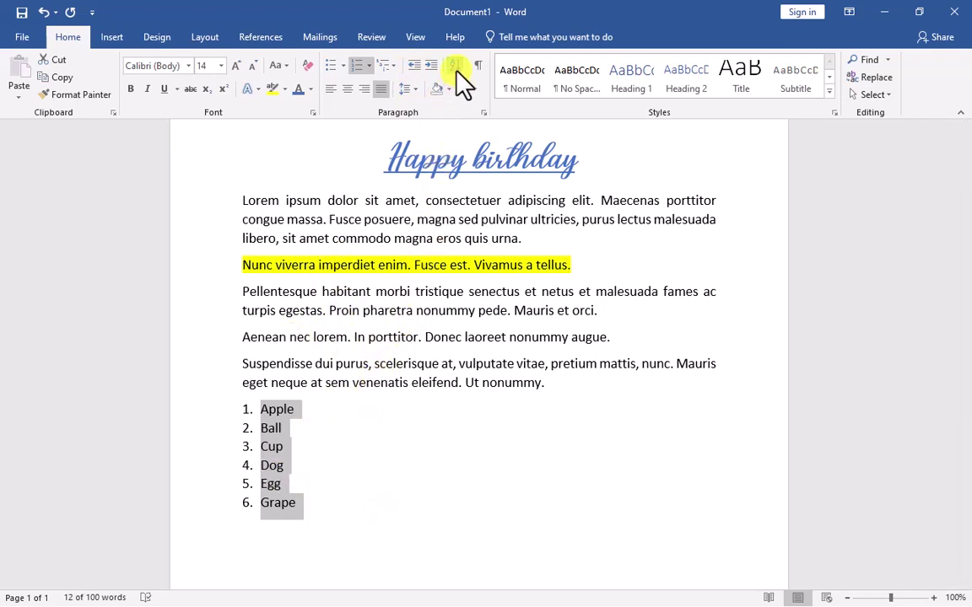
Sort the numbered Apple to Grape list by paragraph text in descending order.
{"action": "left_click", "coordinate": [283, 429]}
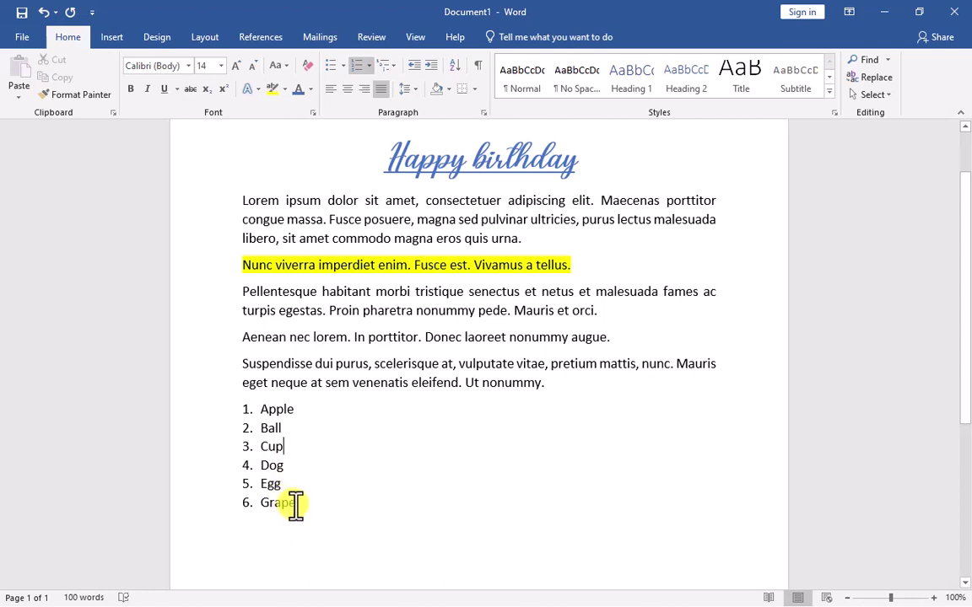
{"action": "left_click_drag", "start_coordinate": [301, 508], "coordinate": [258, 411]}
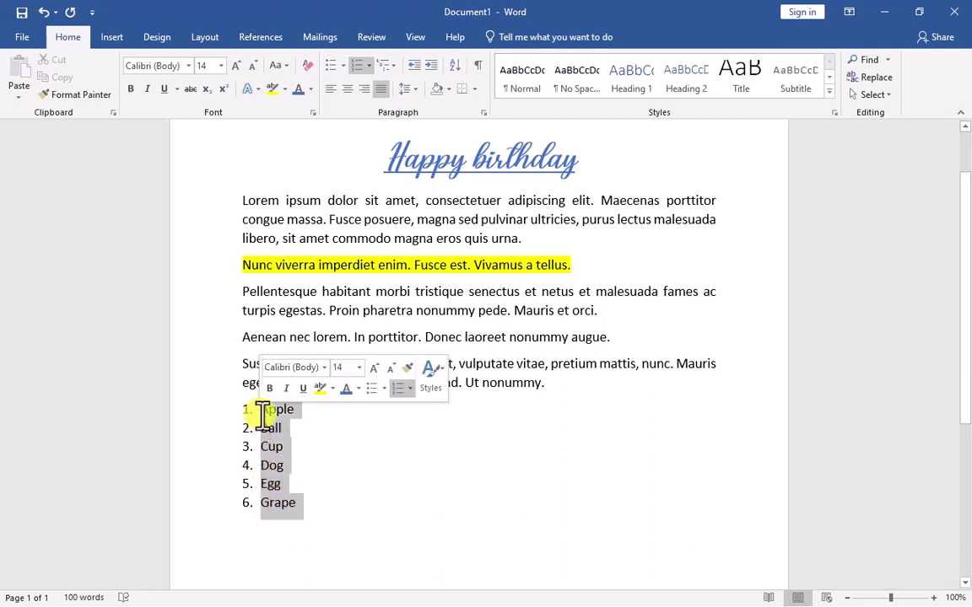
{"action": "left_click", "coordinate": [456, 64]}
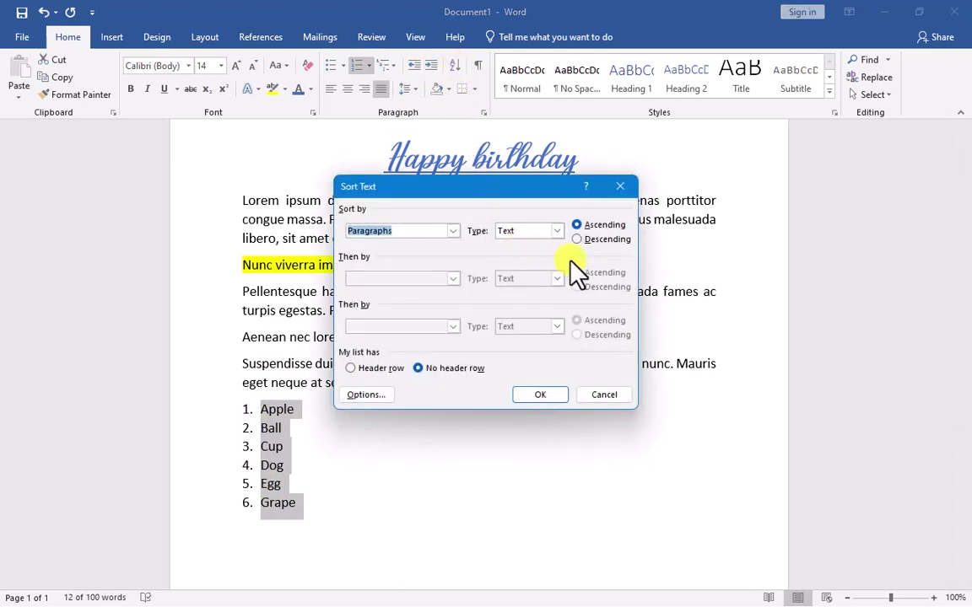
{"action": "left_click", "coordinate": [581, 242]}
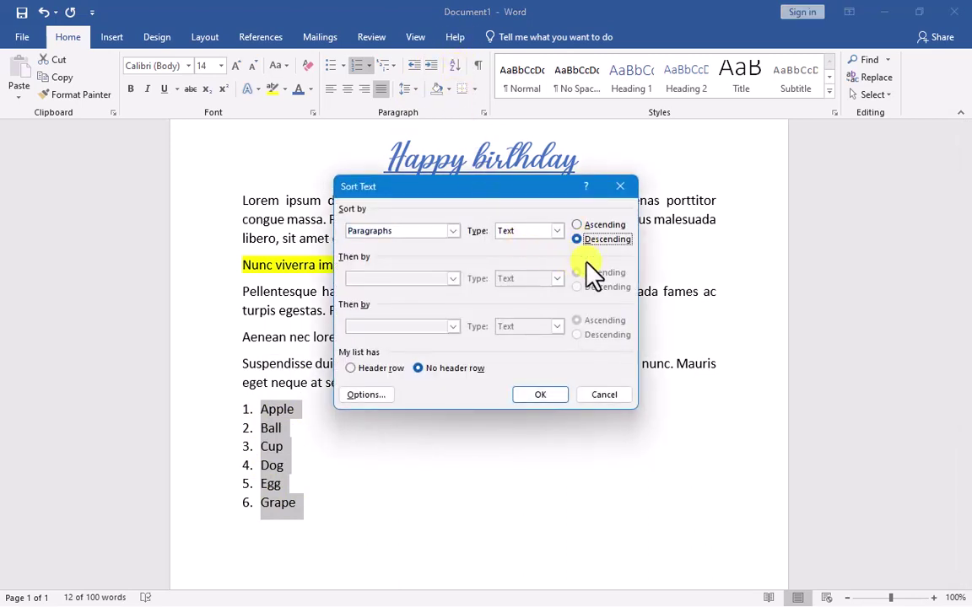
{"action": "left_click", "coordinate": [553, 396]}
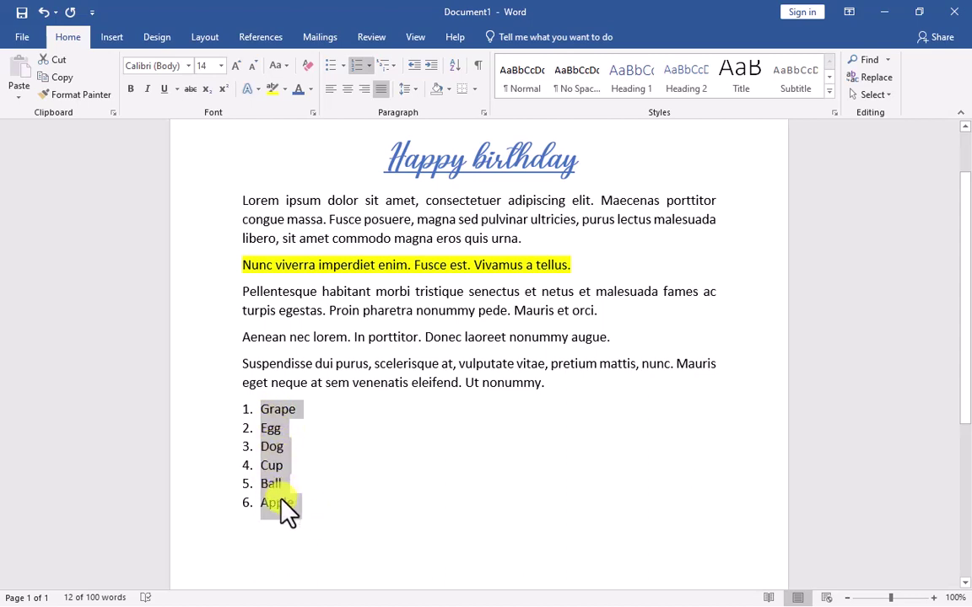
Re-sort the selected numbered list by paragraph text in ascending order.
{"action": "left_click", "coordinate": [456, 66]}
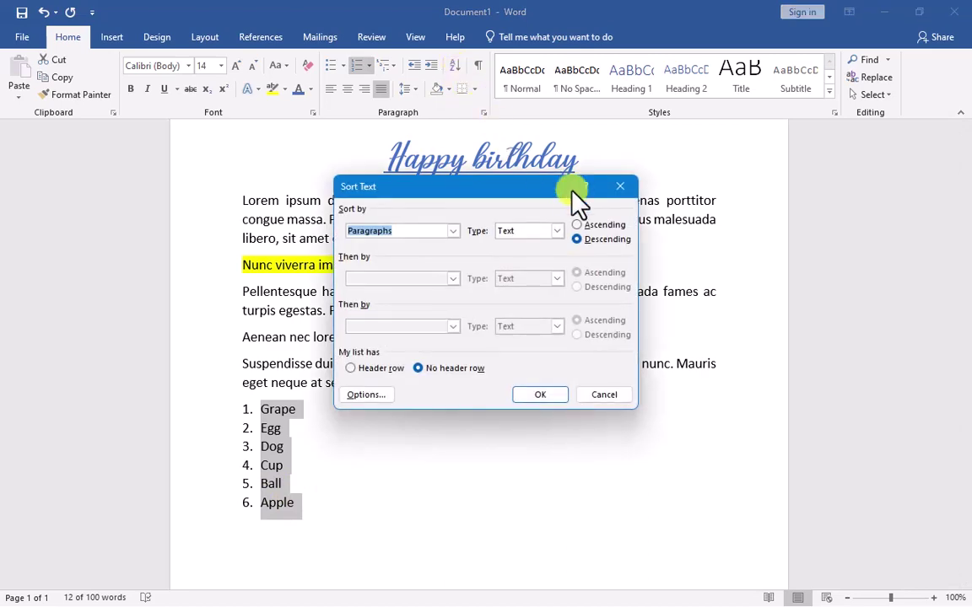
{"action": "left_click", "coordinate": [593, 225]}
{"action": "left_click", "coordinate": [539, 397]}
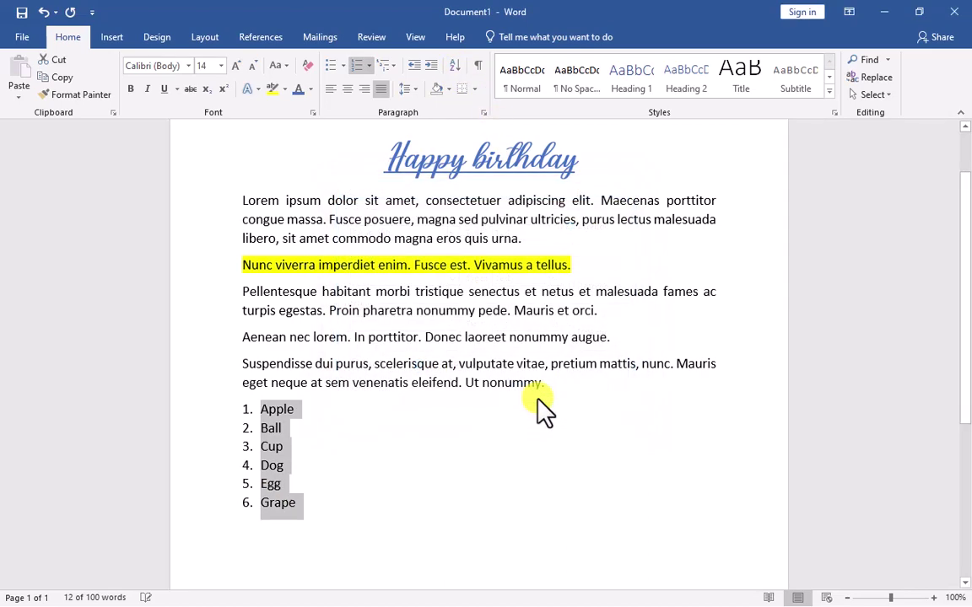
Swap two words in the numbered list, making the second item Grape and the sixth item Ball.
{"action": "left_click", "coordinate": [270, 432]}
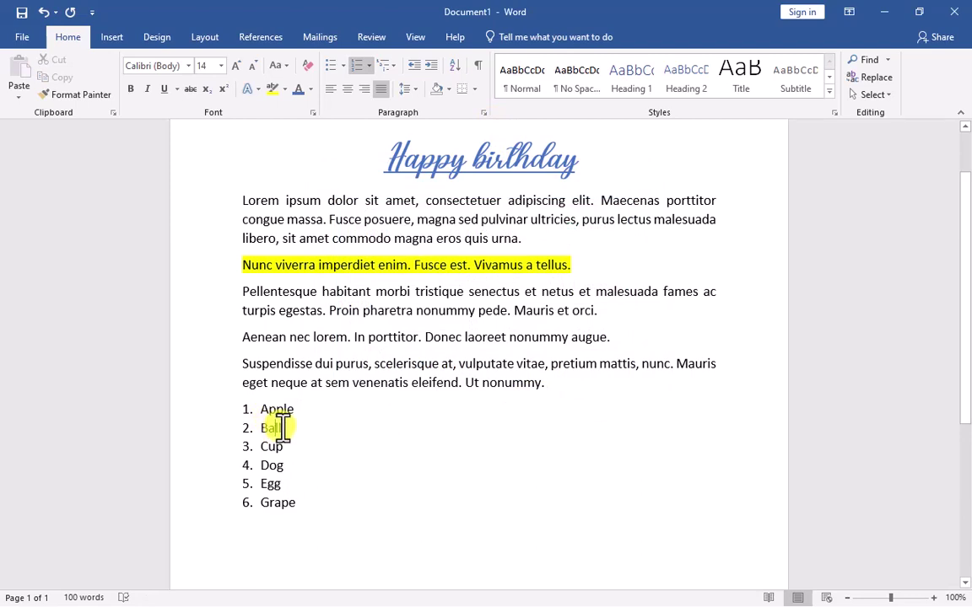
{"action": "double_click", "coordinate": [268, 429]}
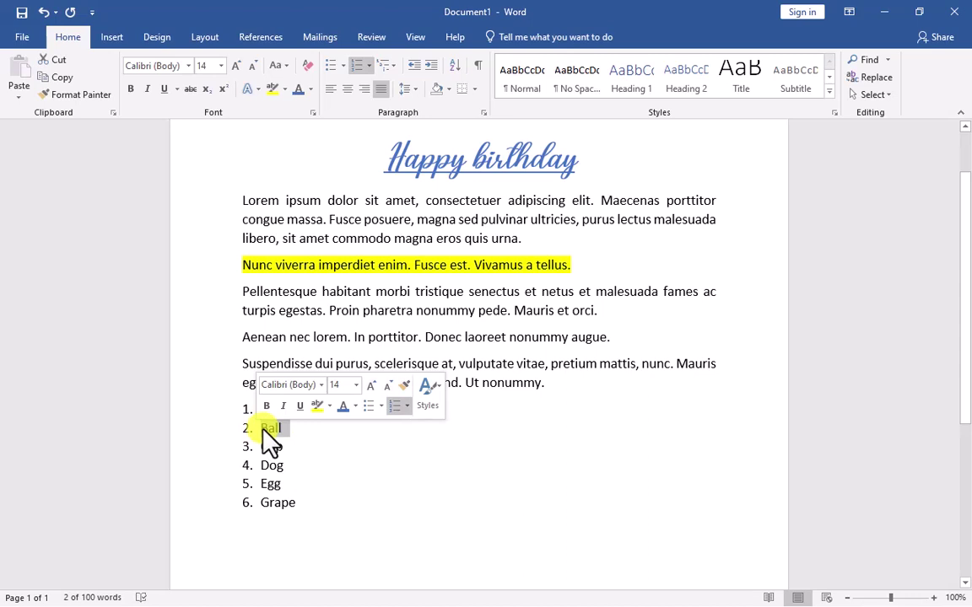
{"action": "type", "text": "Grape"}
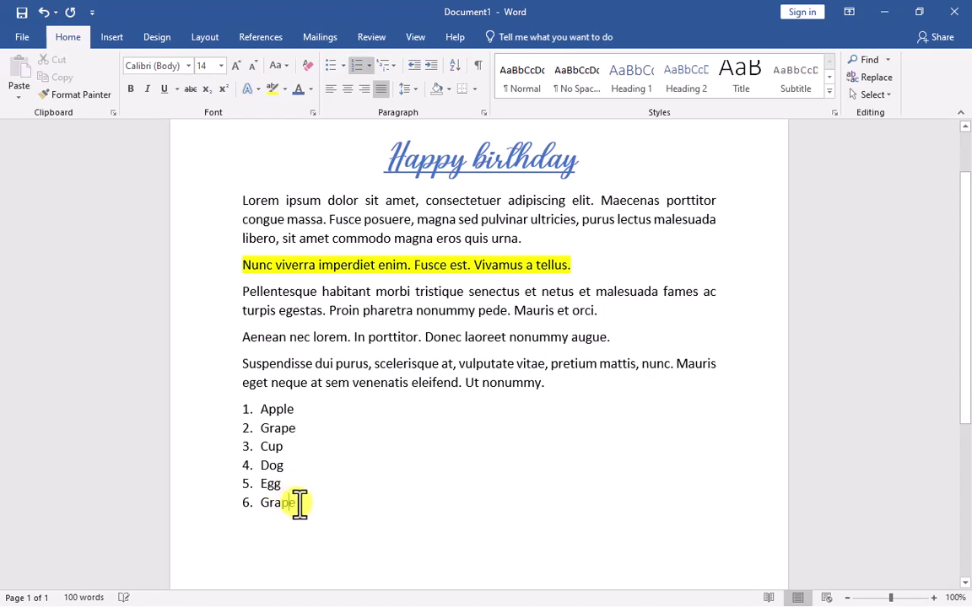
{"action": "double_click", "coordinate": [263, 503]}
{"action": "type", "text": "Ba"}
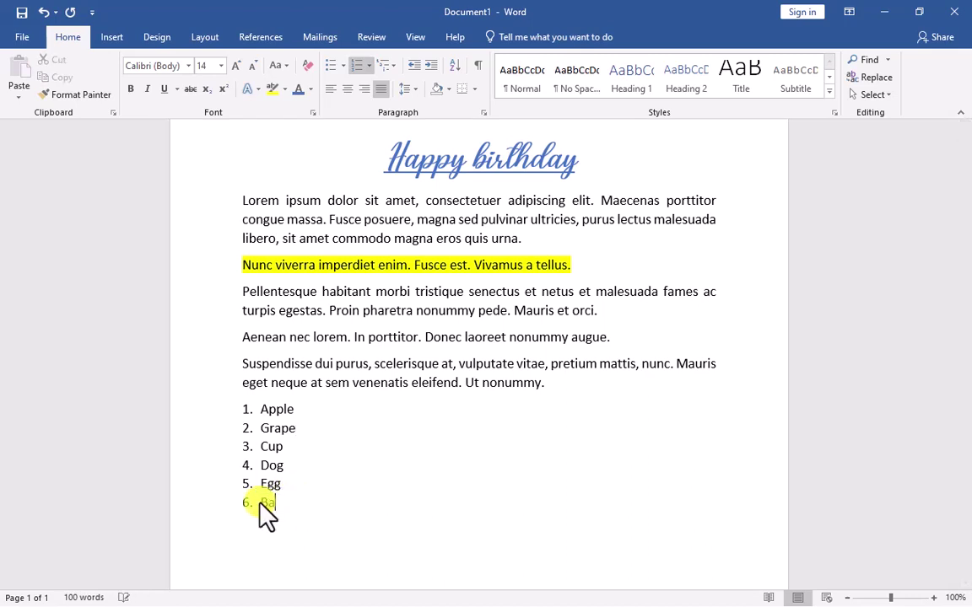
{"action": "type", "text": "ll"}
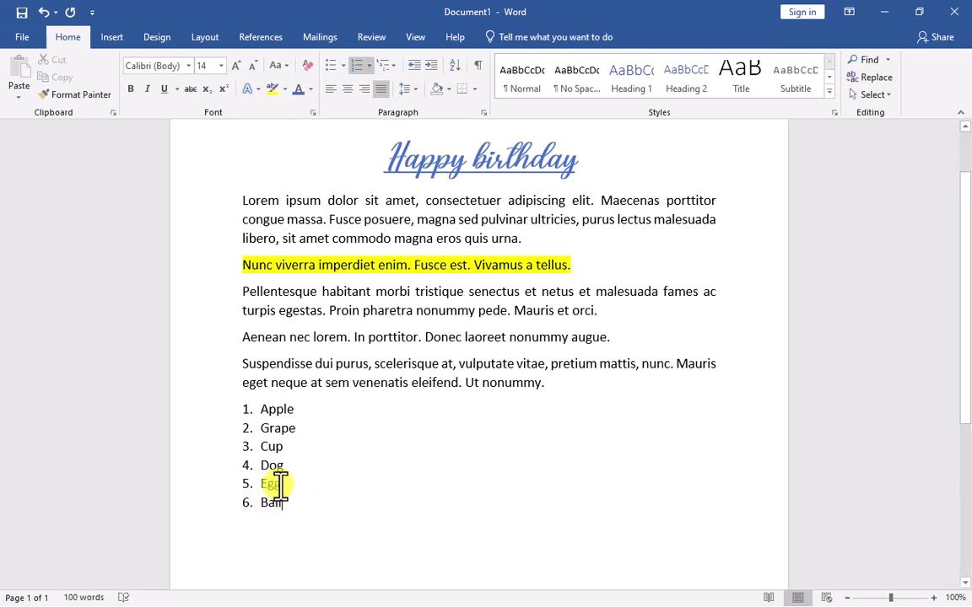
{"action": "double_click", "coordinate": [275, 466]}
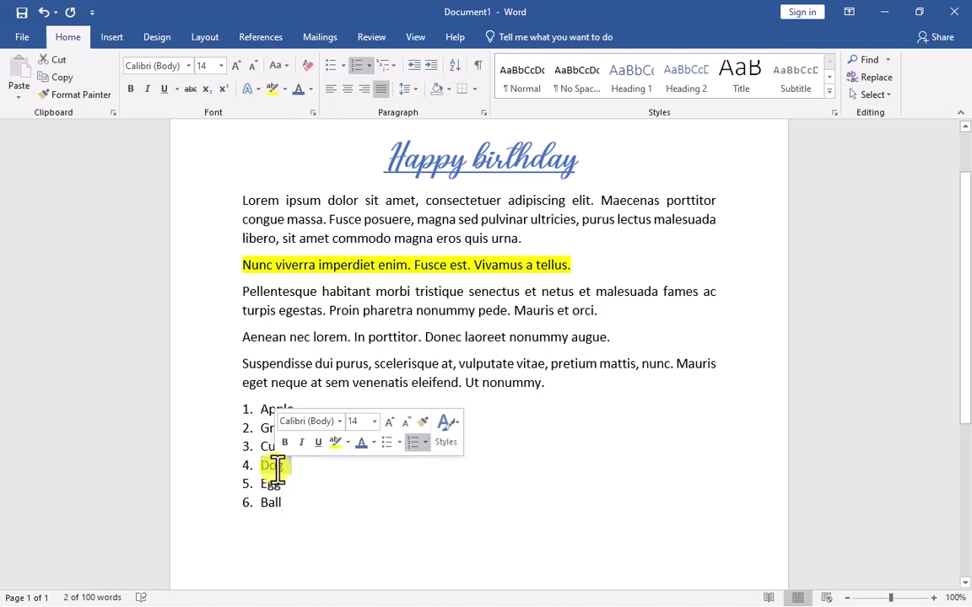
{"action": "type", "text": "Cup"}
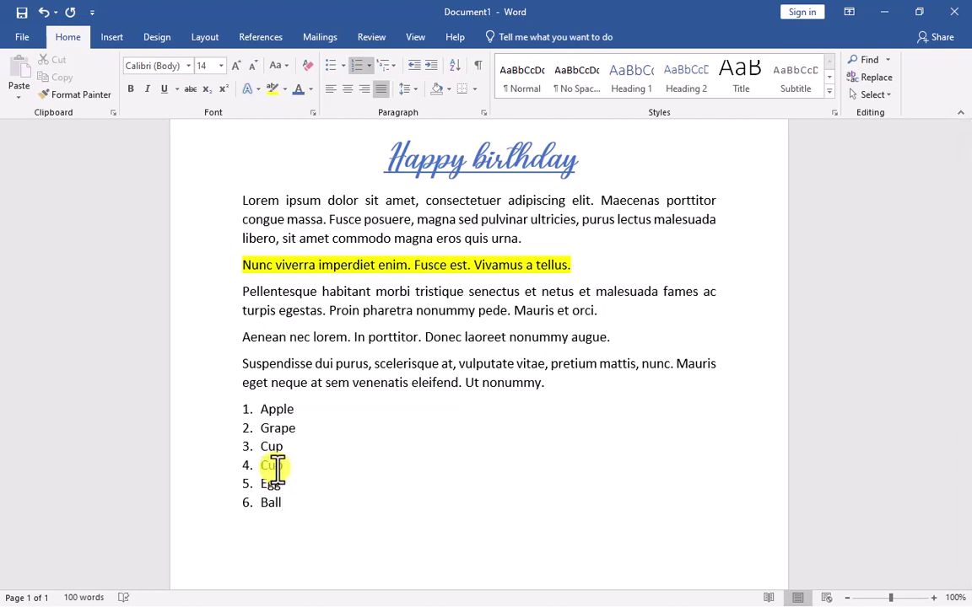
{"action": "double_click", "coordinate": [263, 446]}
{"action": "type", "text": "Egg"}
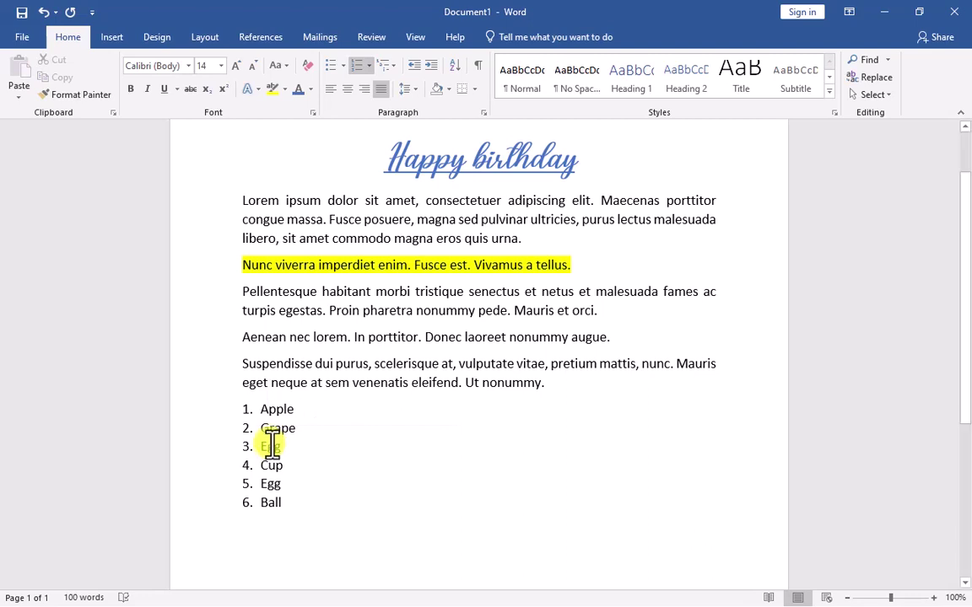
{"action": "key", "text": "ctrl+z"}
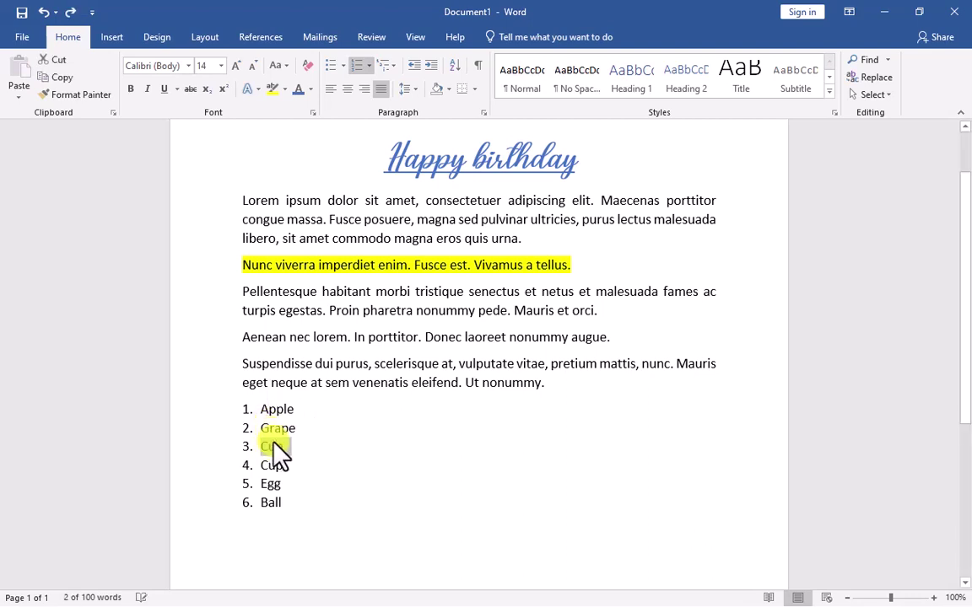
{"action": "key", "text": "ctrl+z"}
Change the fourth list item to Cup and the third list item to Dog.
{"action": "double_click", "coordinate": [268, 469]}
{"action": "type", "text": "Cup"}
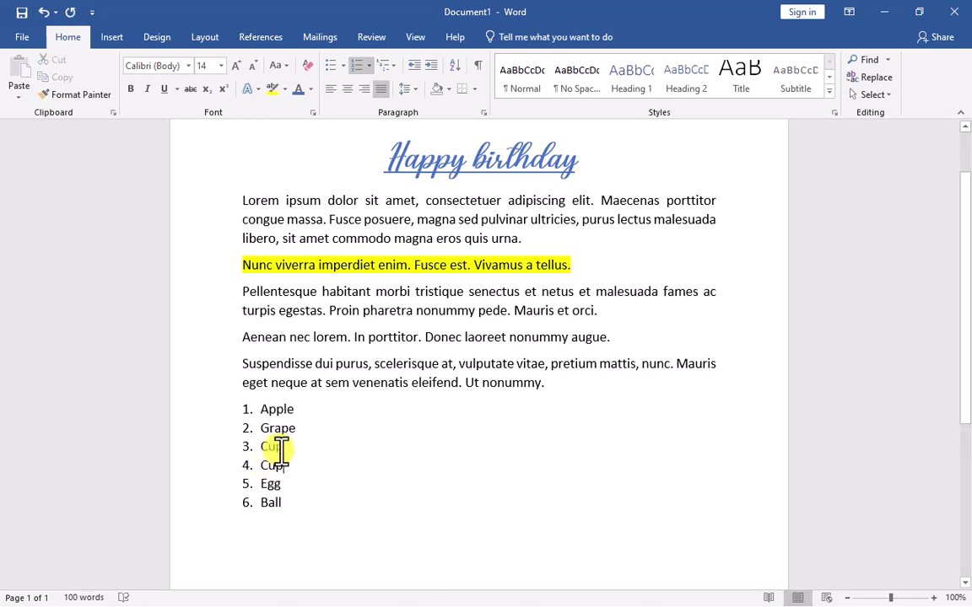
{"action": "triple_click", "coordinate": [272, 446]}
{"action": "type", "text": "Dog"}
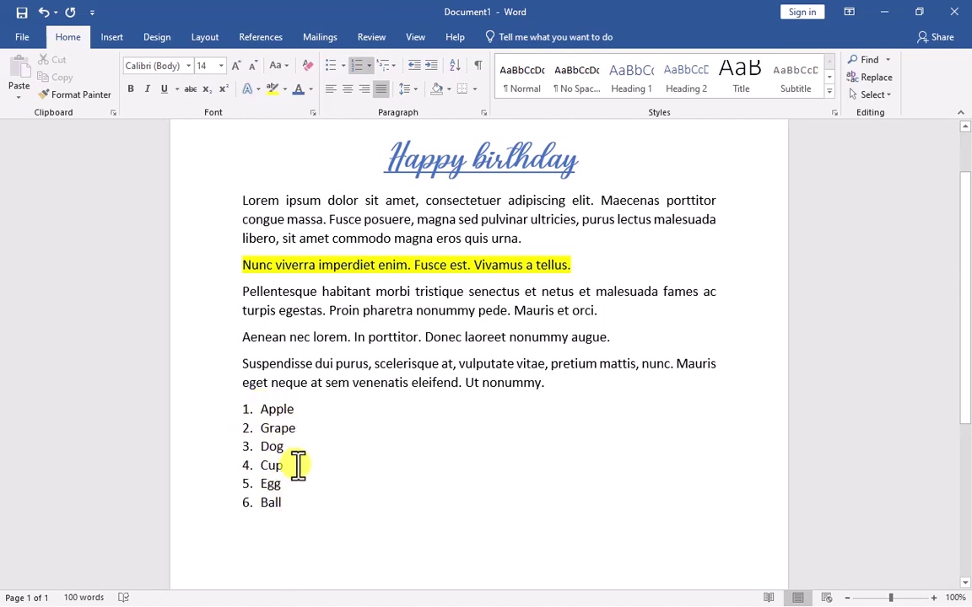
Sort the shuffled six-item list alphabetically by paragraph text in ascending order.
{"action": "left_click_drag", "start_coordinate": [284, 501], "coordinate": [264, 410]}
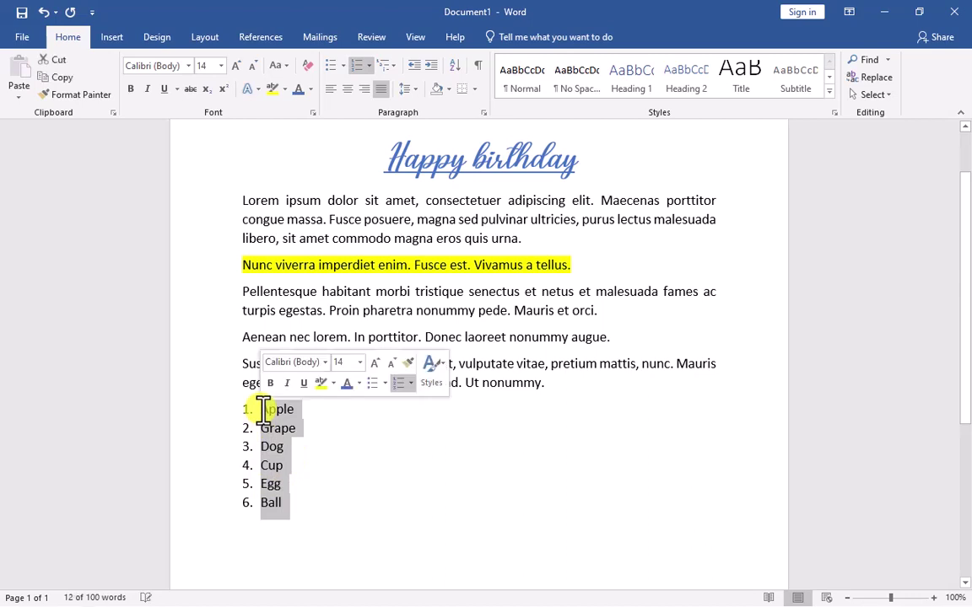
{"action": "left_click", "coordinate": [454, 65]}
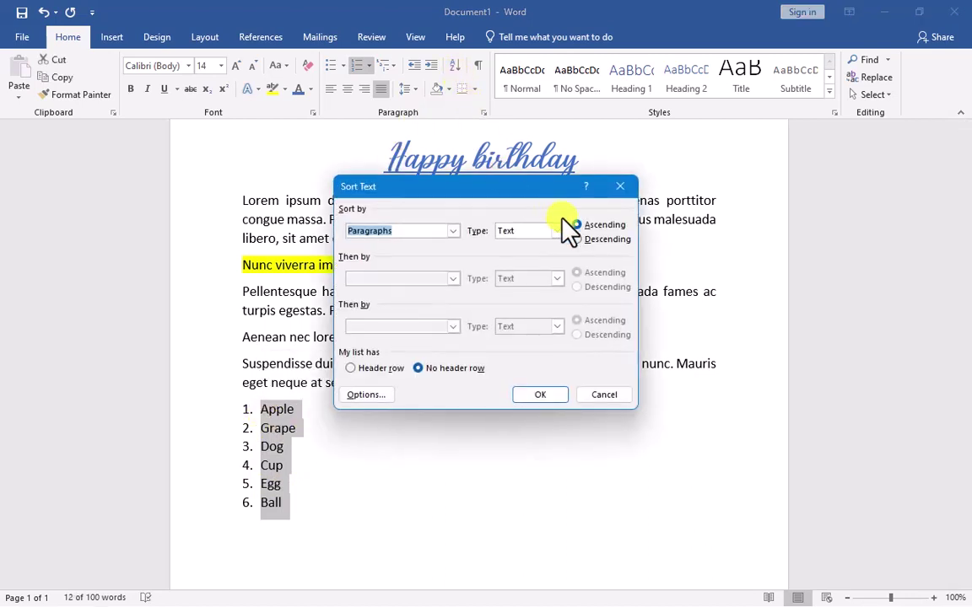
{"action": "left_click", "coordinate": [541, 394]}
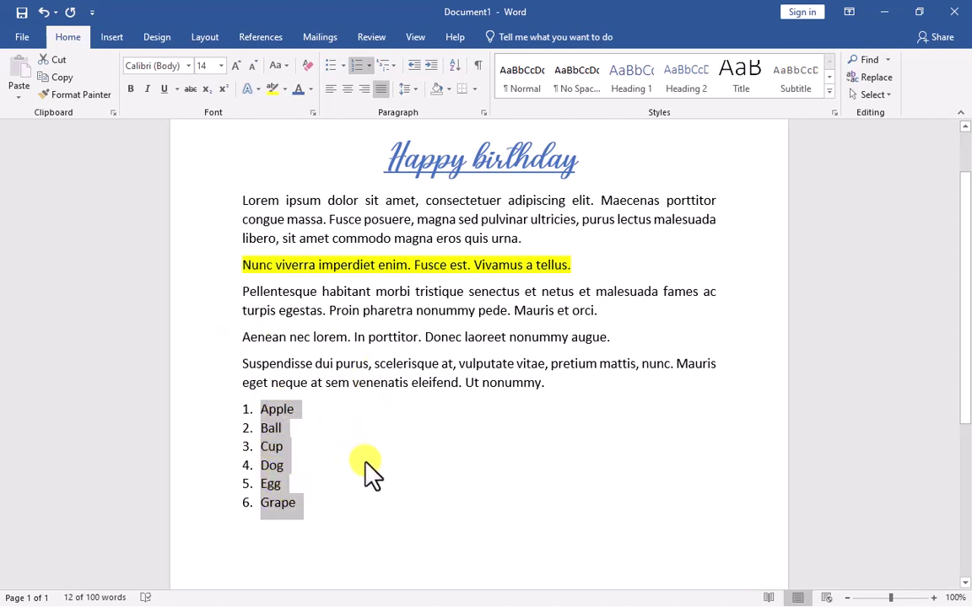
Preview the border options, such as Top Border, on the first Lorem ipsum paragraph without applying any.
{"action": "scroll", "coordinate": [506, 346], "scroll_direction": "up", "scroll_amount": 2}
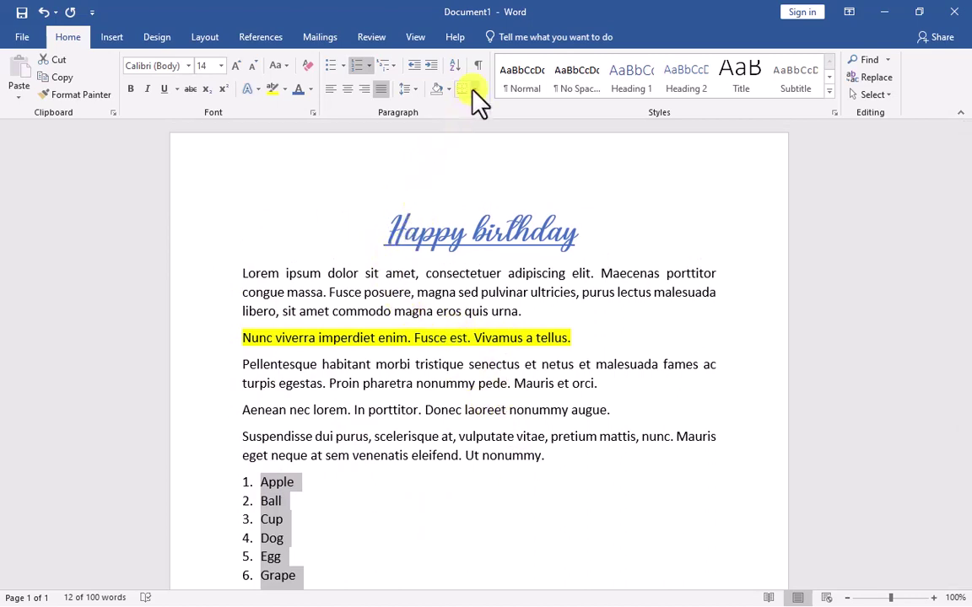
{"action": "left_click", "coordinate": [398, 230]}
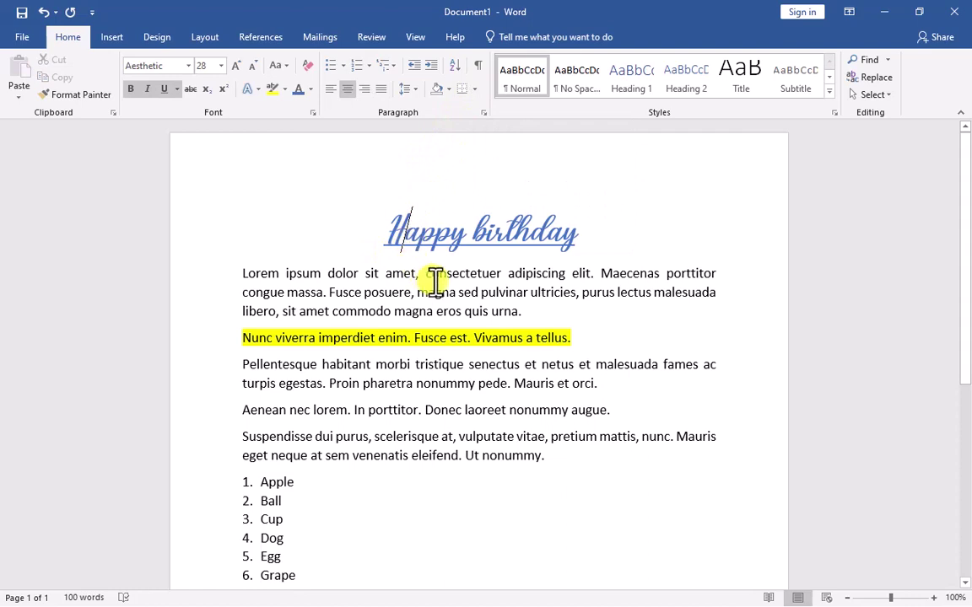
{"action": "scroll", "coordinate": [434, 282], "scroll_direction": "down", "scroll_amount": 1}
{"action": "left_click_drag", "start_coordinate": [529, 277], "coordinate": [257, 245]}
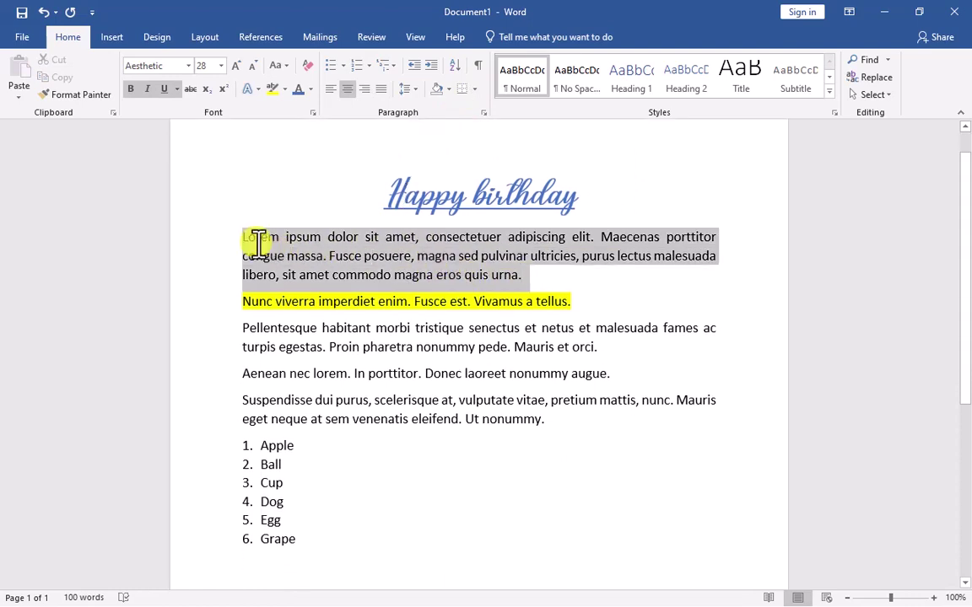
{"action": "left_click", "coordinate": [475, 90]}
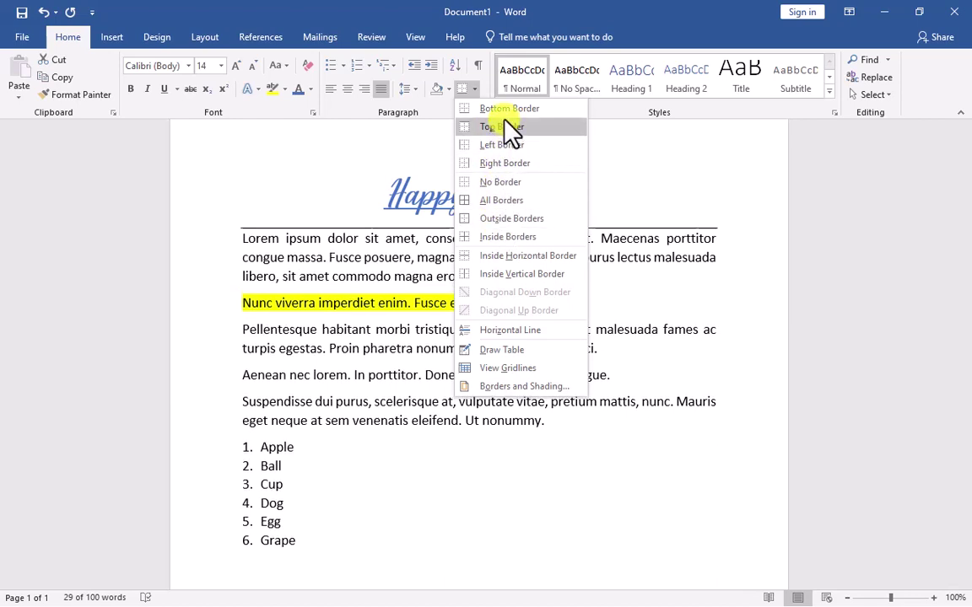
{"action": "left_click", "coordinate": [374, 237]}
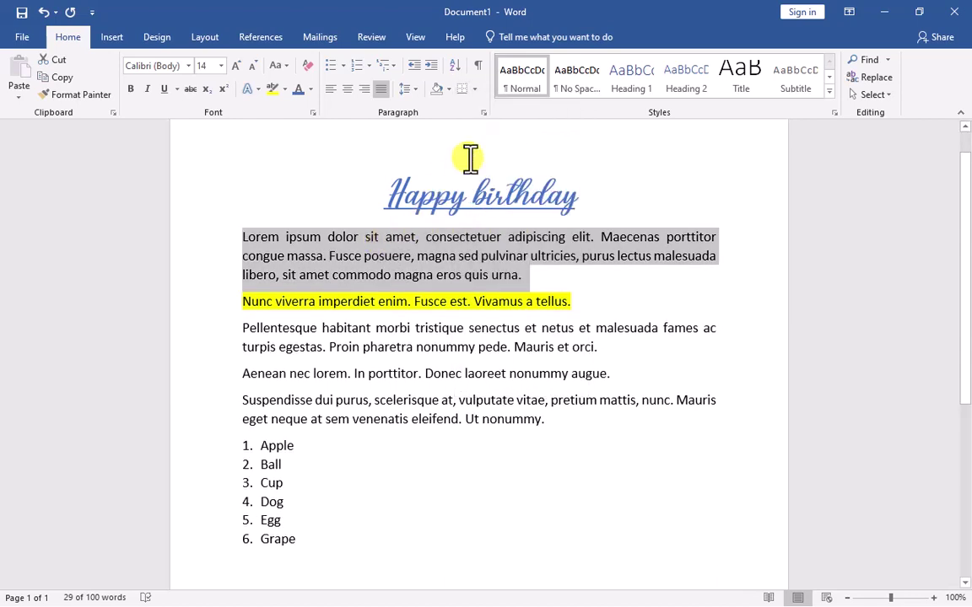
{"action": "left_click", "coordinate": [435, 258]}
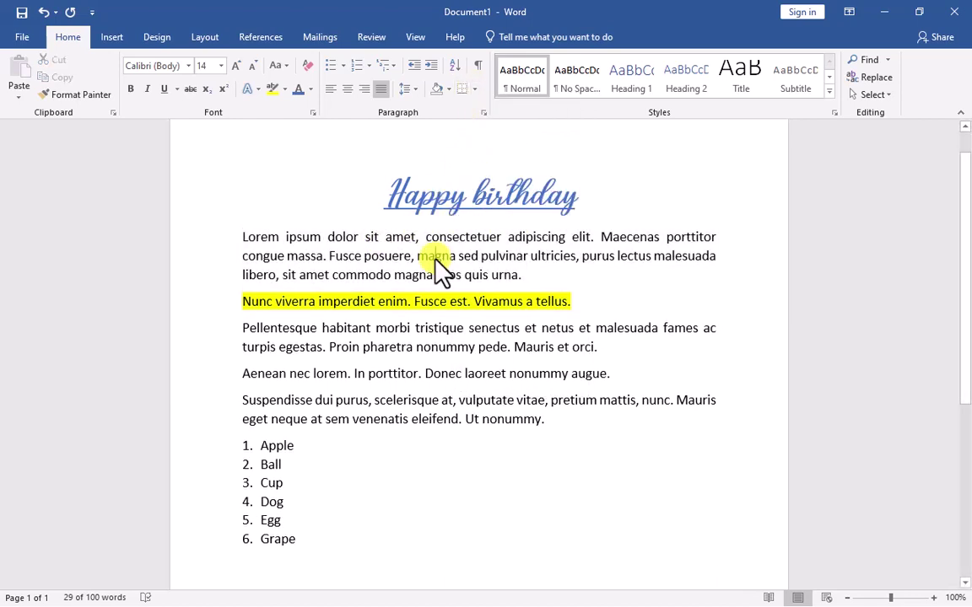
Show the formatting marks and examine the space and paragraph symbols in the first body paragraph.
{"action": "left_click", "coordinate": [479, 67]}
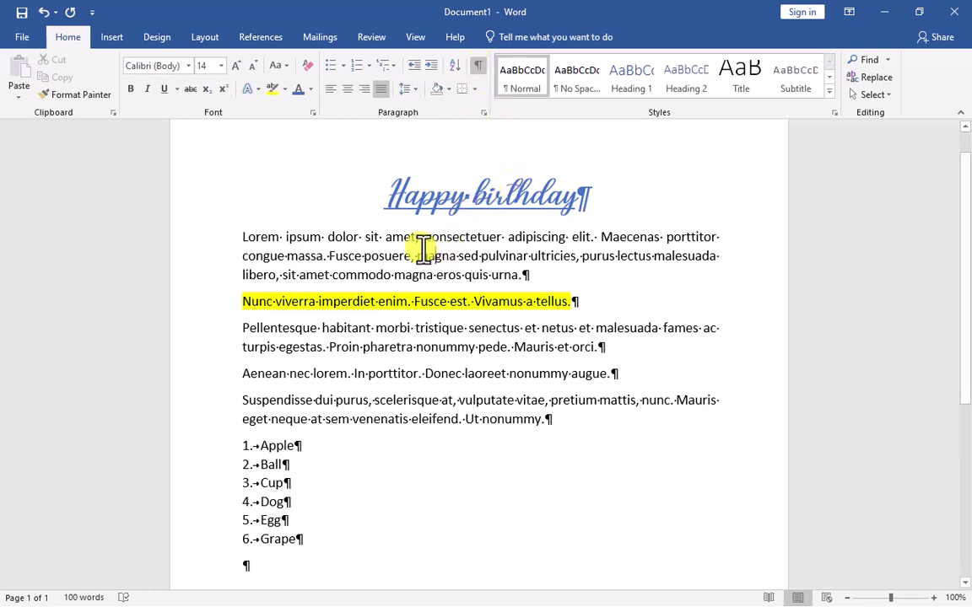
{"action": "left_click", "coordinate": [596, 238]}
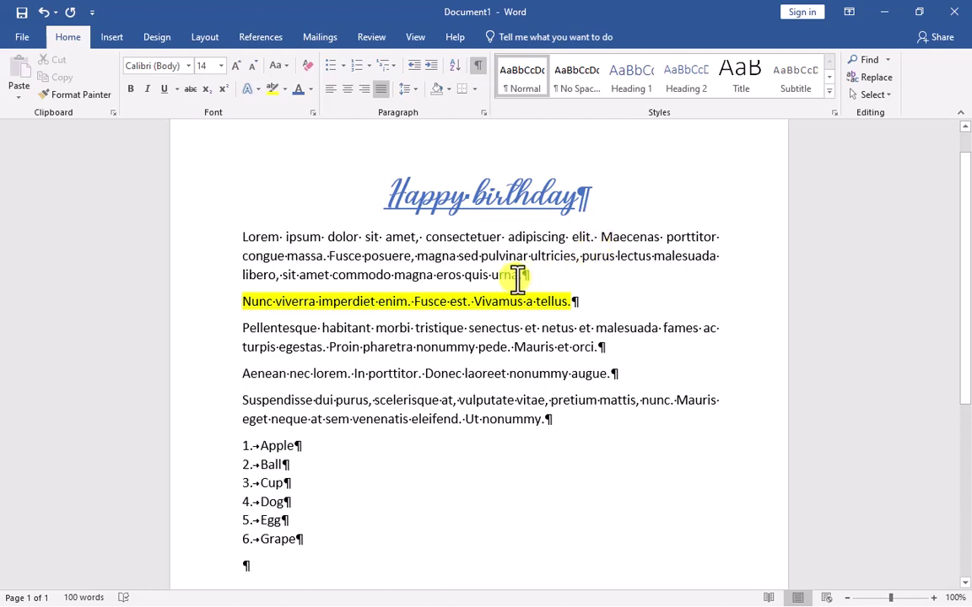
{"action": "left_click", "coordinate": [284, 239]}
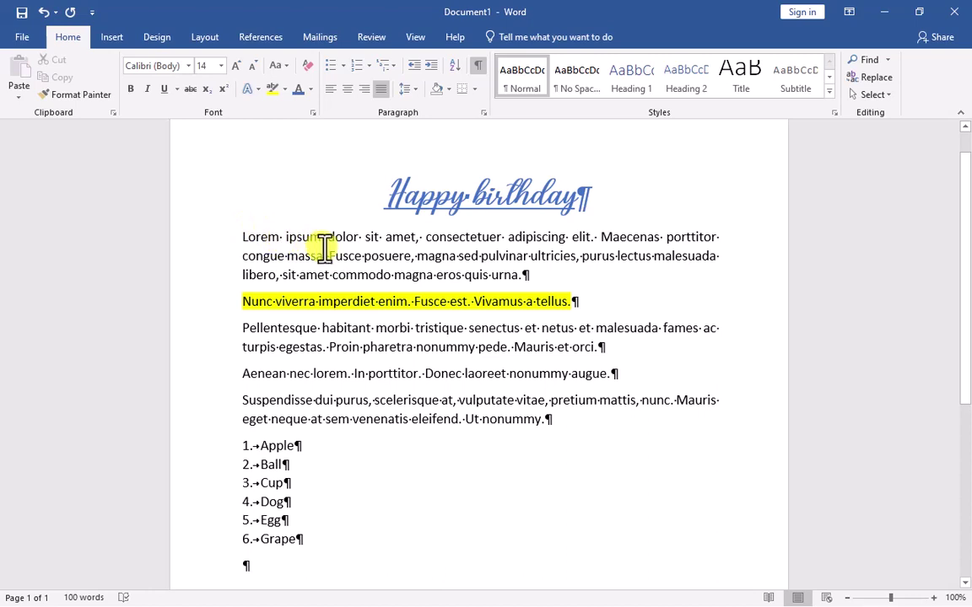
Delete the extra space between "Lorem" and "ipsum" in the first paragraph and hide the formatting marks.
{"action": "key", "text": "BackSpace"}
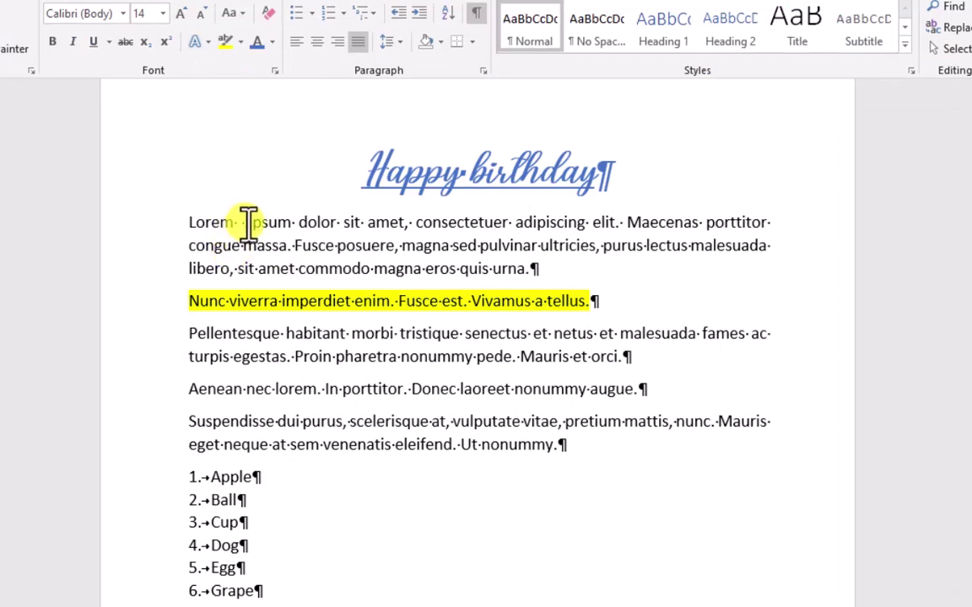
{"action": "key", "text": "BackSpace"}
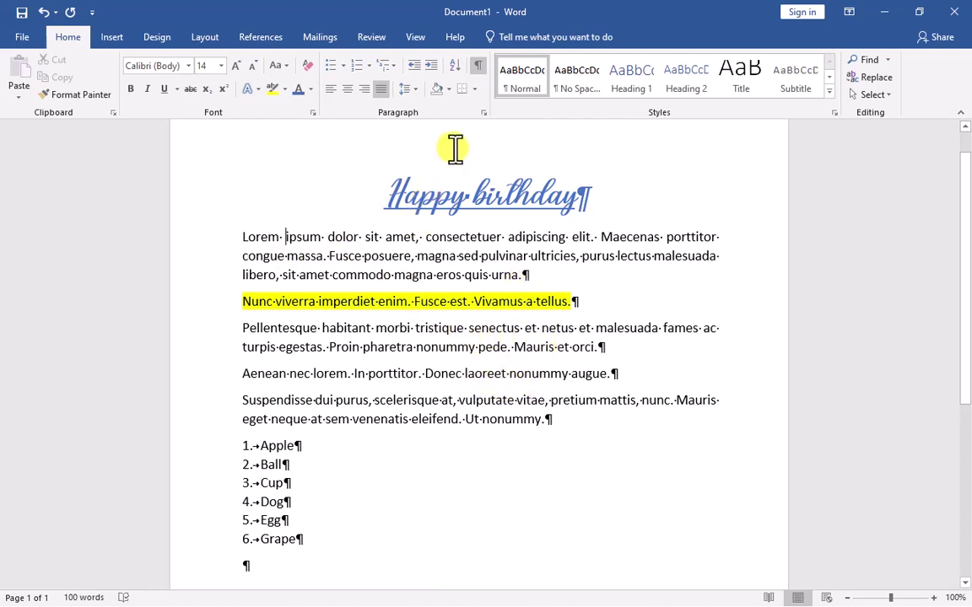
{"action": "left_click", "coordinate": [478, 65]}
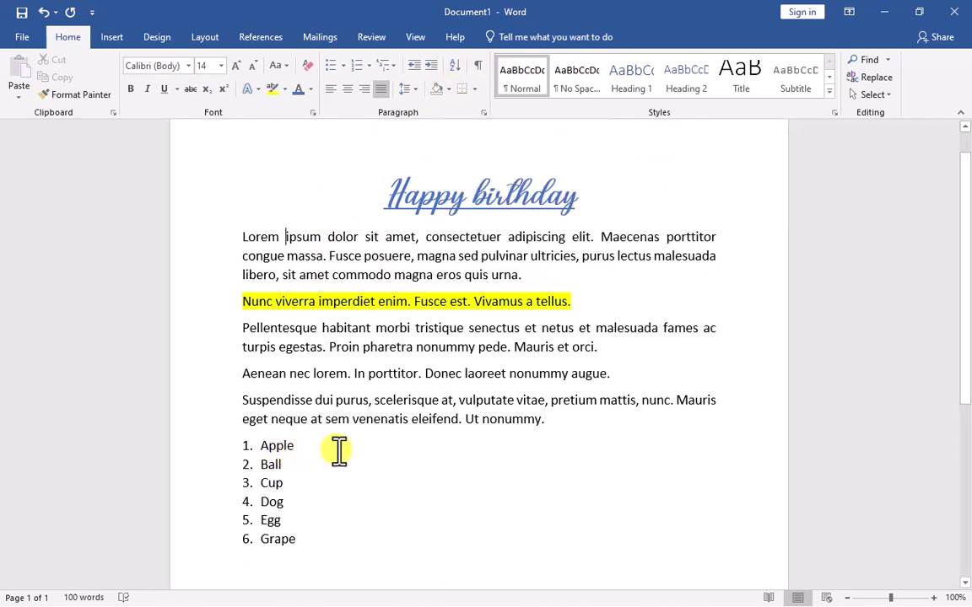
Shade the Apple list item orange and the Ball list item dark blue.
{"action": "left_click_drag", "start_coordinate": [310, 447], "coordinate": [243, 445]}
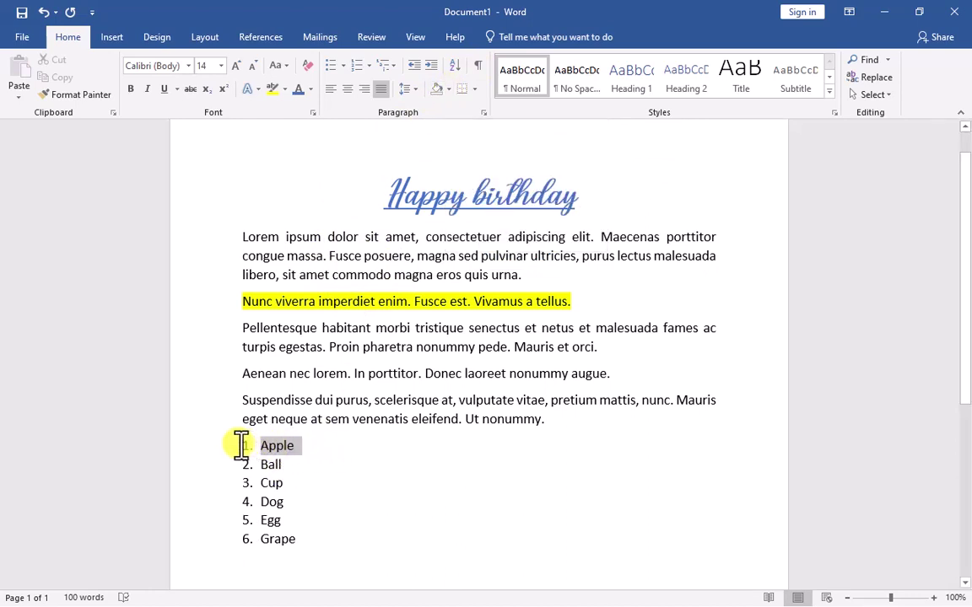
{"action": "left_click", "coordinate": [448, 89]}
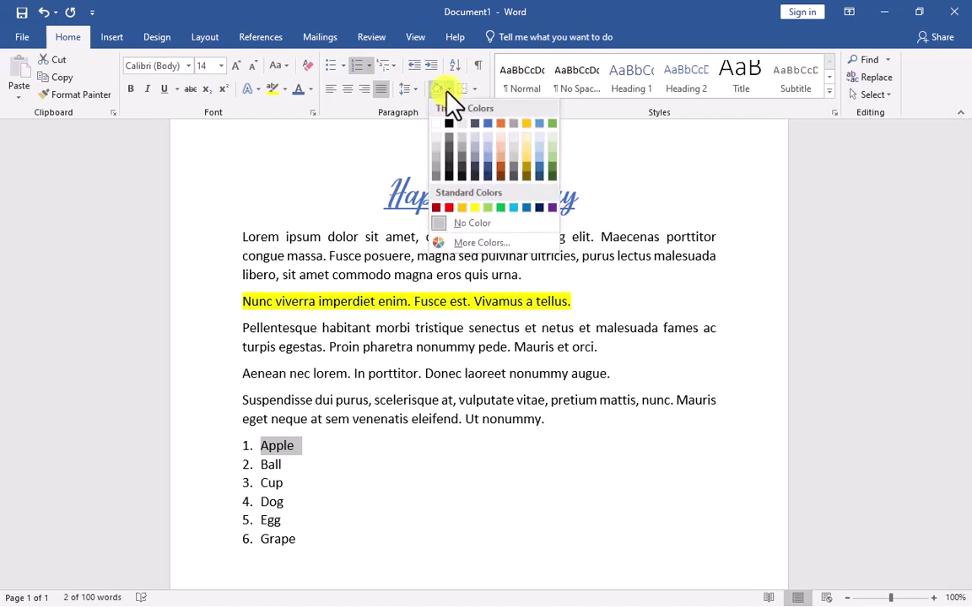
{"action": "left_click", "coordinate": [501, 124]}
{"action": "left_click", "coordinate": [294, 464]}
{"action": "left_click_drag", "start_coordinate": [294, 464], "coordinate": [255, 463]}
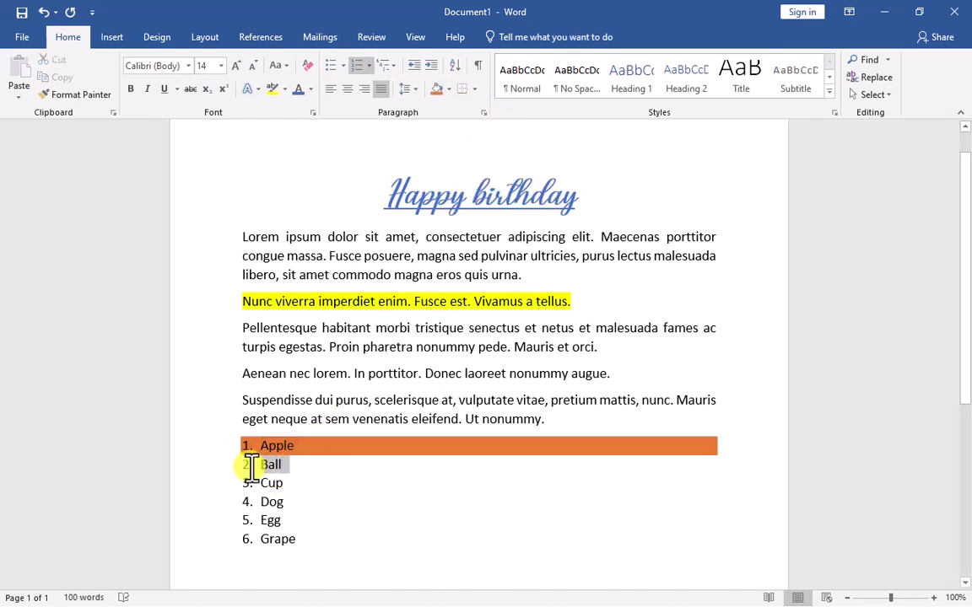
{"action": "left_click", "coordinate": [448, 88]}
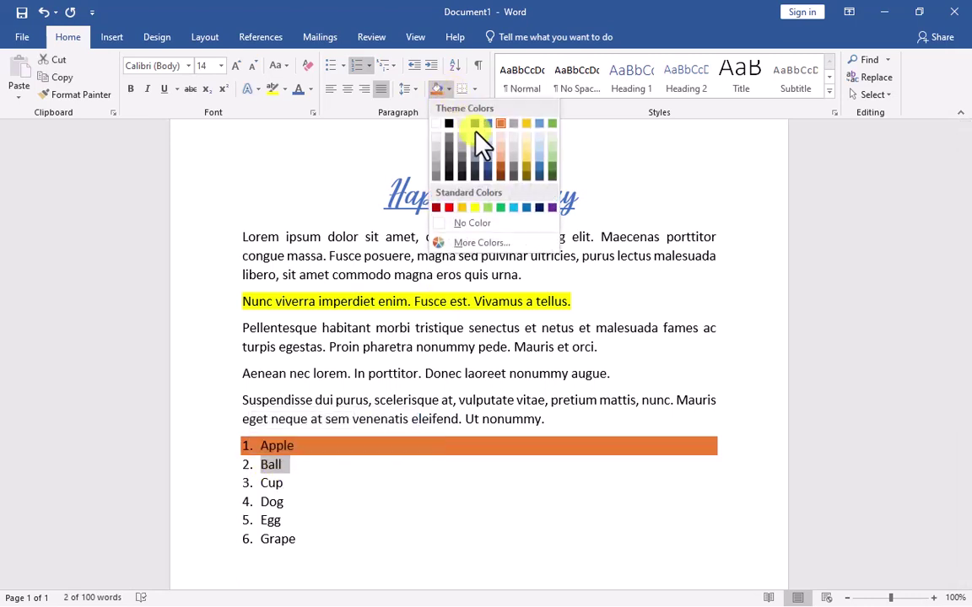
{"action": "left_click", "coordinate": [487, 167]}
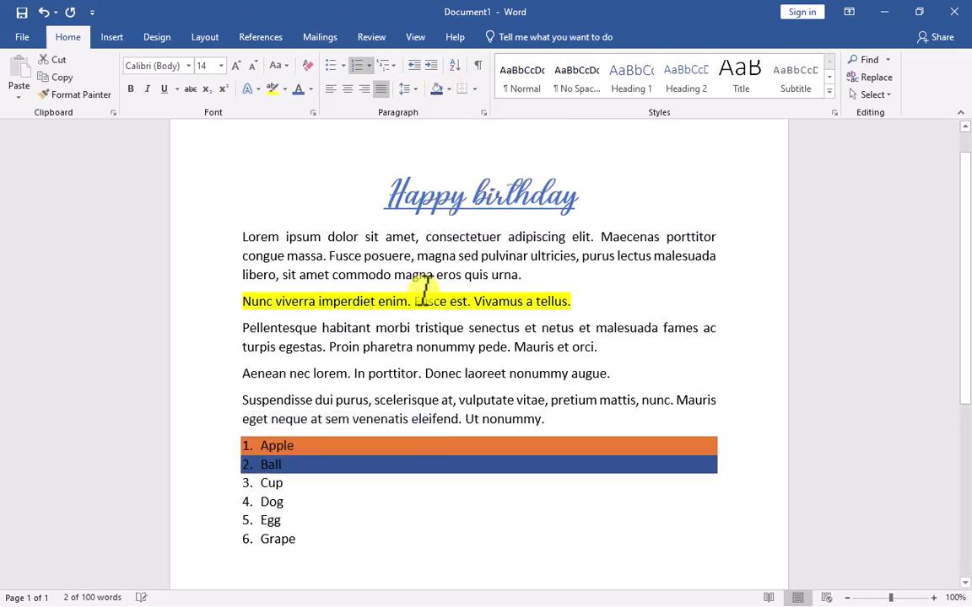
Shade the Cup list item dark gold and the Dog list item light blue.
{"action": "left_click_drag", "start_coordinate": [291, 484], "coordinate": [247, 487]}
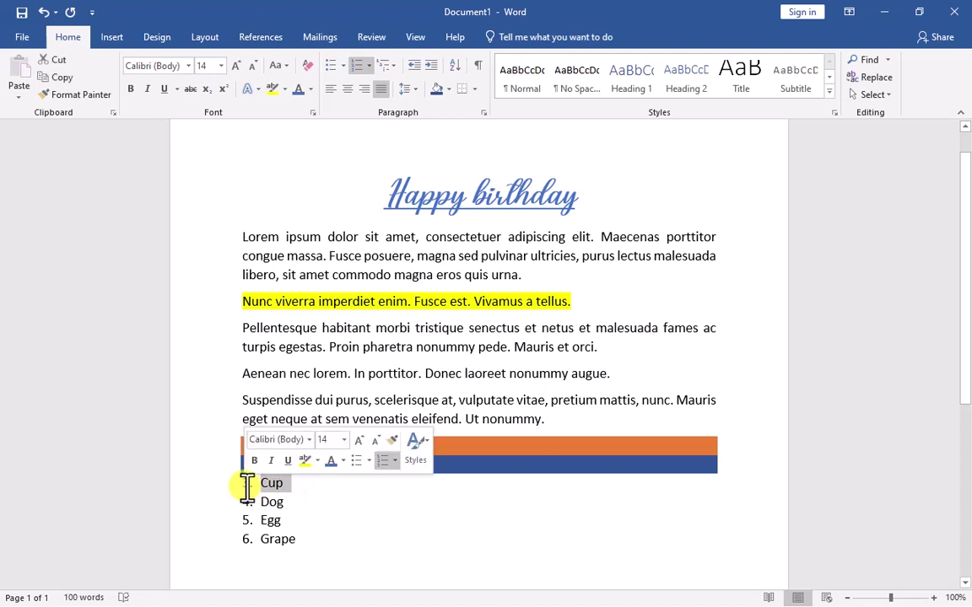
{"action": "left_click", "coordinate": [453, 90]}
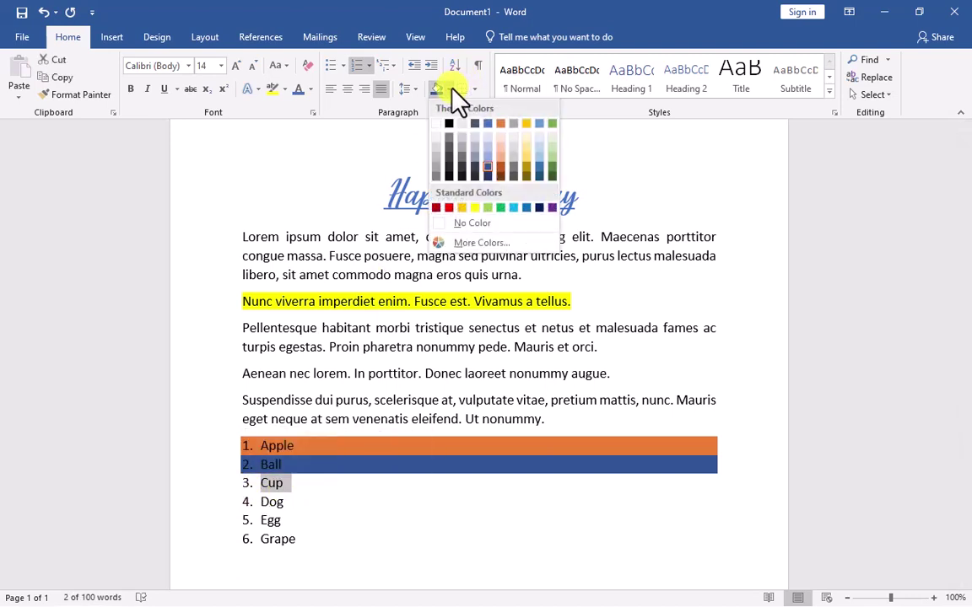
{"action": "left_click", "coordinate": [526, 167]}
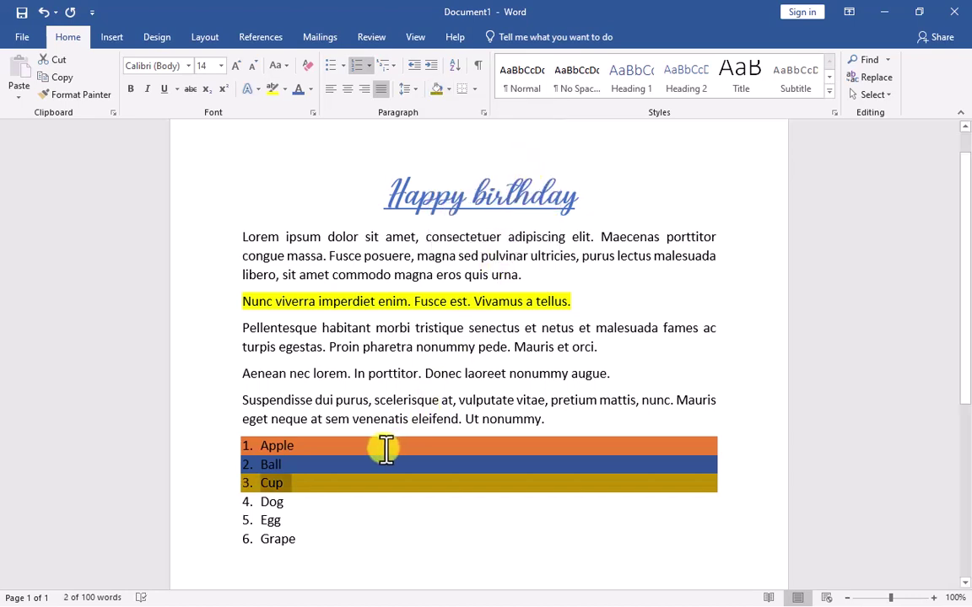
{"action": "left_click_drag", "start_coordinate": [303, 505], "coordinate": [243, 509]}
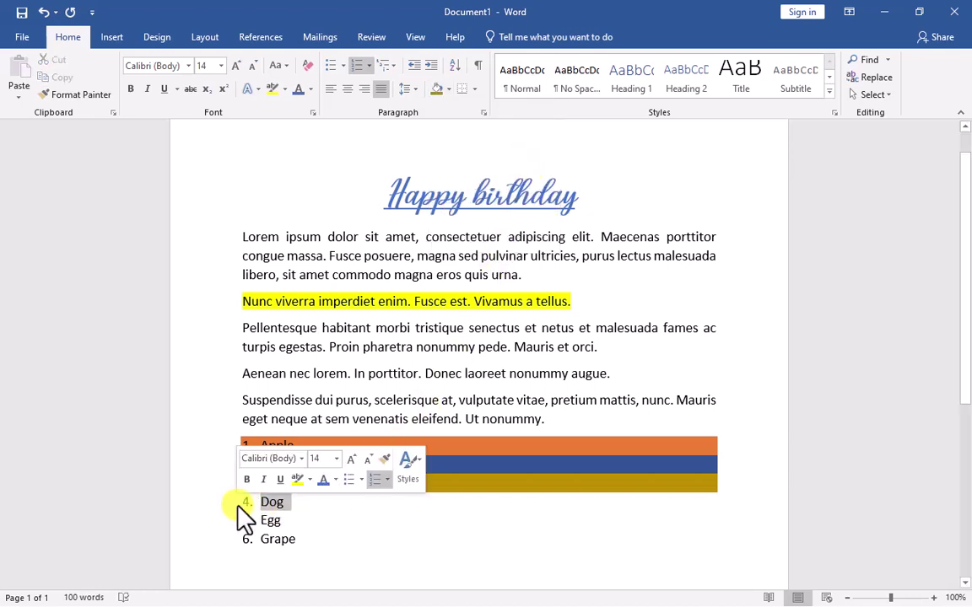
{"action": "left_click", "coordinate": [449, 89]}
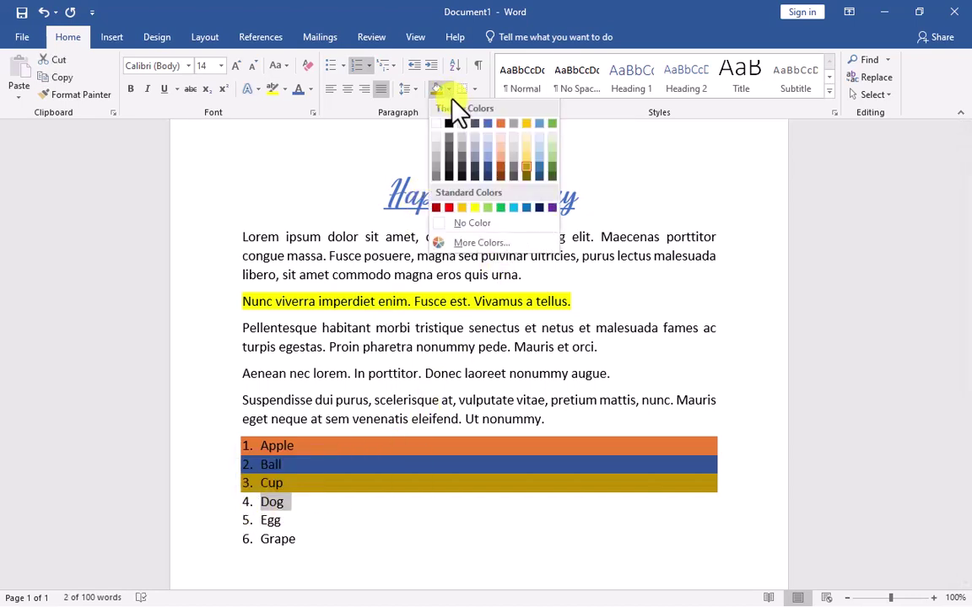
{"action": "left_click", "coordinate": [538, 155]}
Shade the Egg list item green and the Grape list item light green.
{"action": "left_click", "coordinate": [289, 525]}
{"action": "left_click_drag", "start_coordinate": [290, 524], "coordinate": [247, 521]}
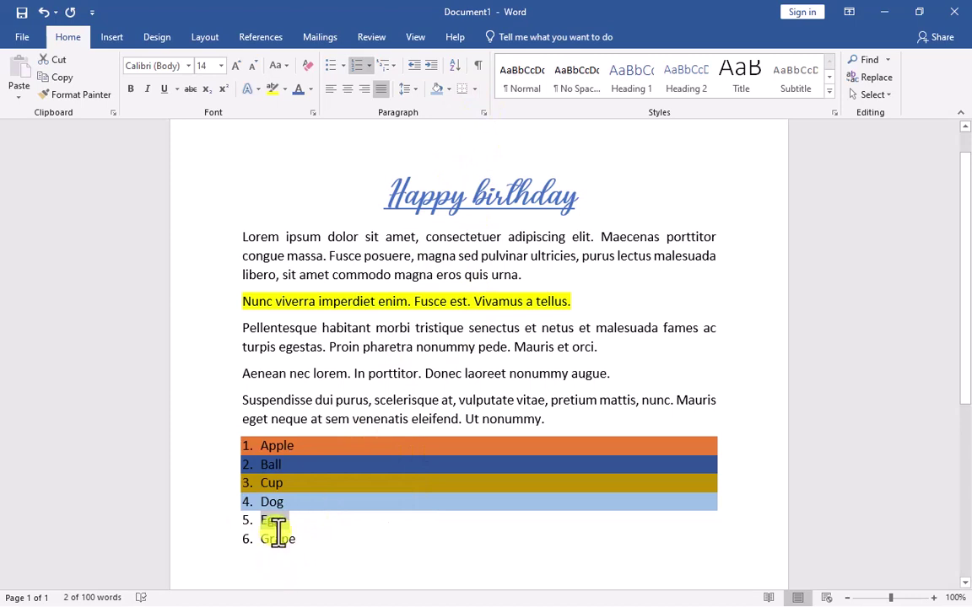
{"action": "left_click_drag", "start_coordinate": [295, 522], "coordinate": [238, 529]}
{"action": "left_click", "coordinate": [280, 530]}
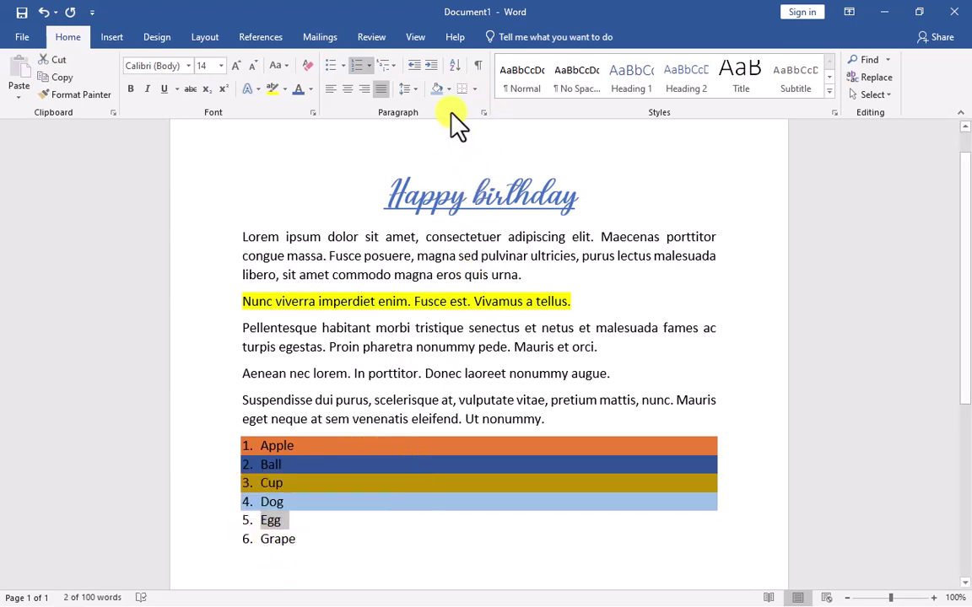
{"action": "left_click", "coordinate": [449, 88]}
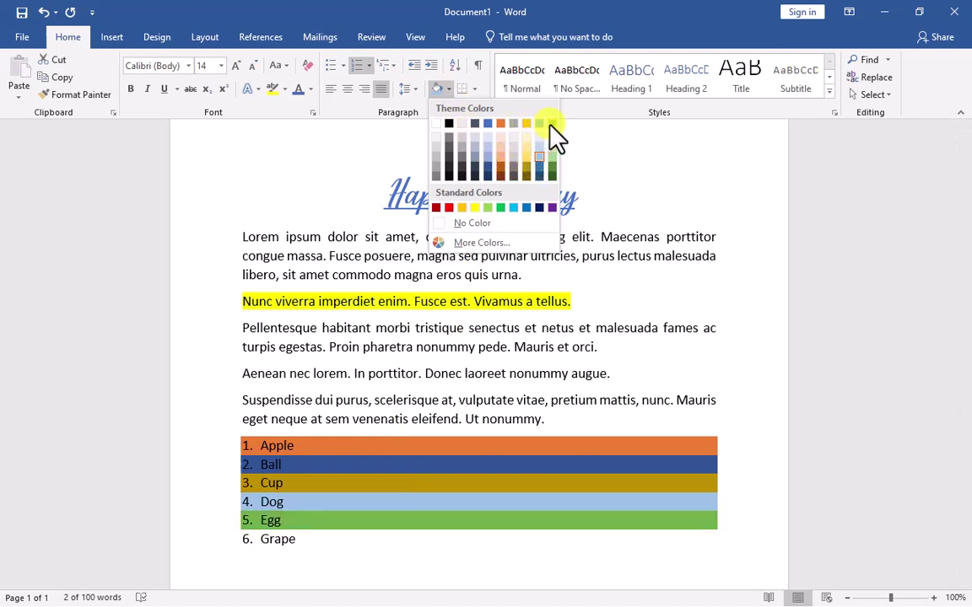
{"action": "left_click", "coordinate": [551, 125]}
{"action": "left_click", "coordinate": [269, 540]}
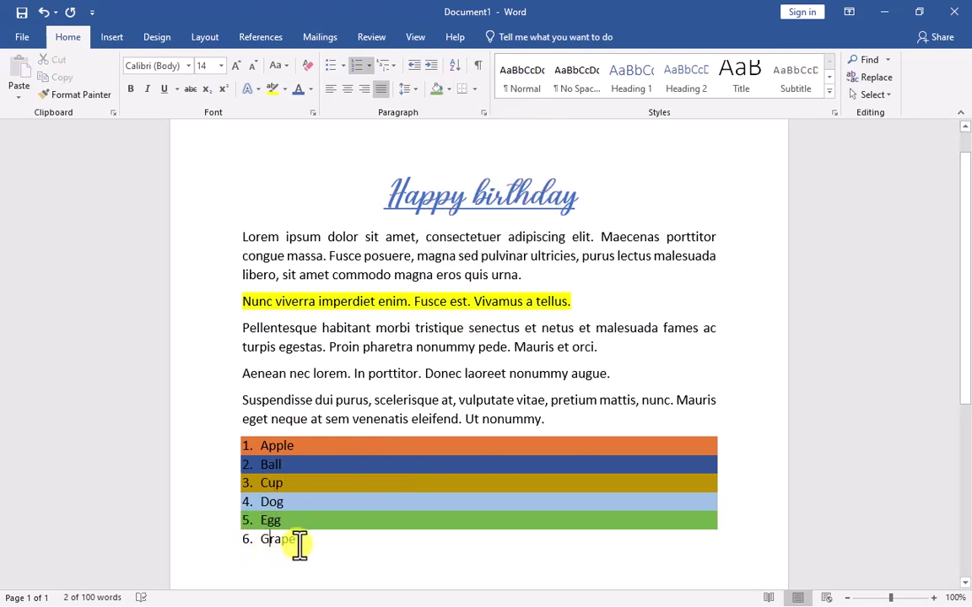
{"action": "left_click_drag", "start_coordinate": [308, 540], "coordinate": [232, 538]}
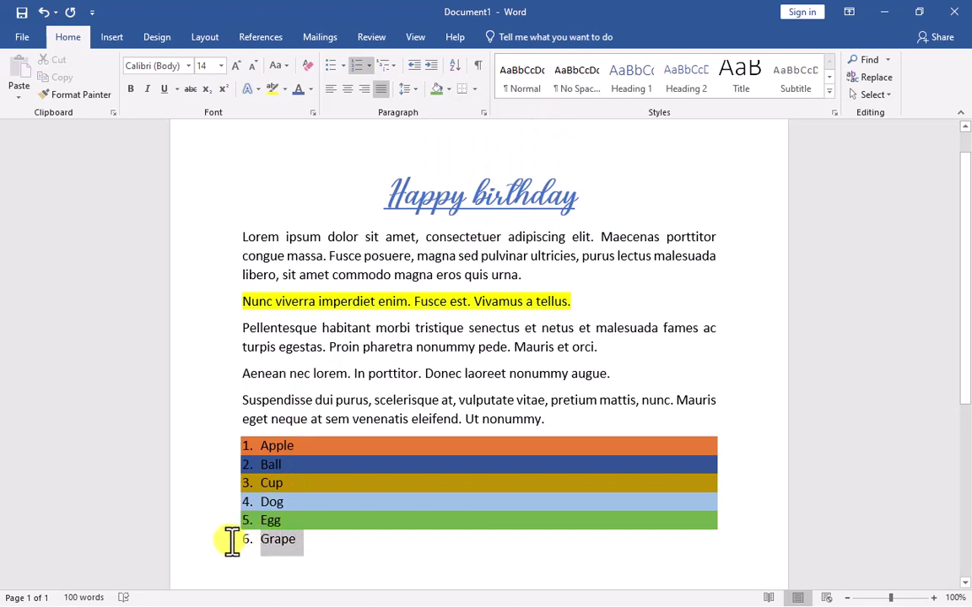
{"action": "left_click", "coordinate": [449, 89]}
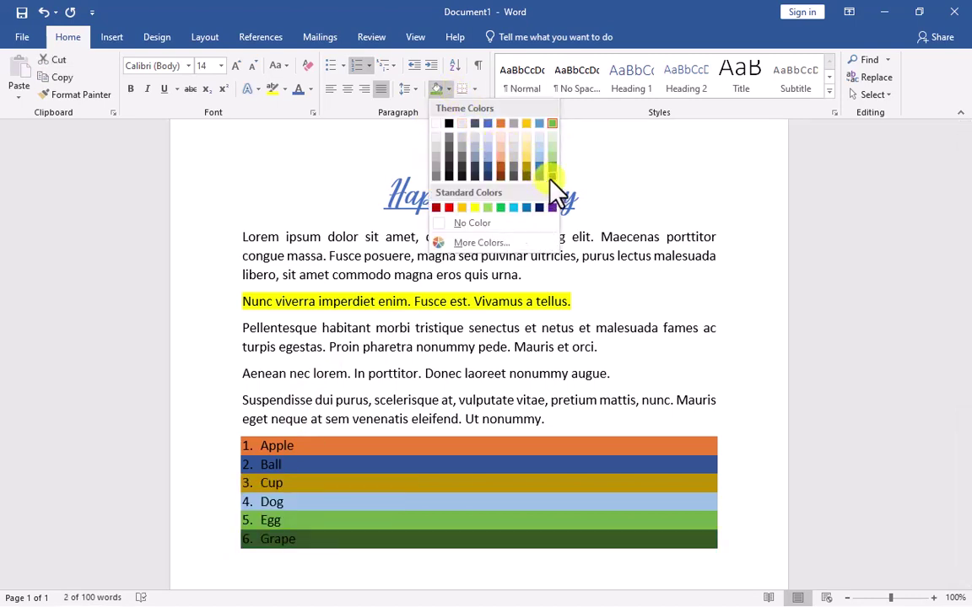
{"action": "left_click", "coordinate": [551, 154]}
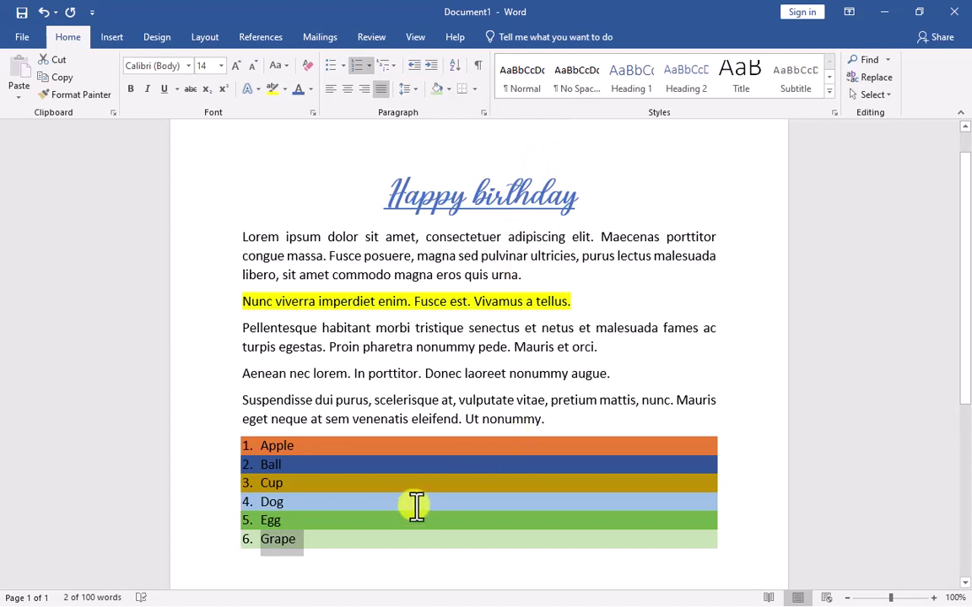
{"action": "left_click", "coordinate": [412, 504]}
Apply All Borders to the whole six-item numbered list, from Apple to Grape.
{"action": "left_click_drag", "start_coordinate": [319, 547], "coordinate": [234, 440]}
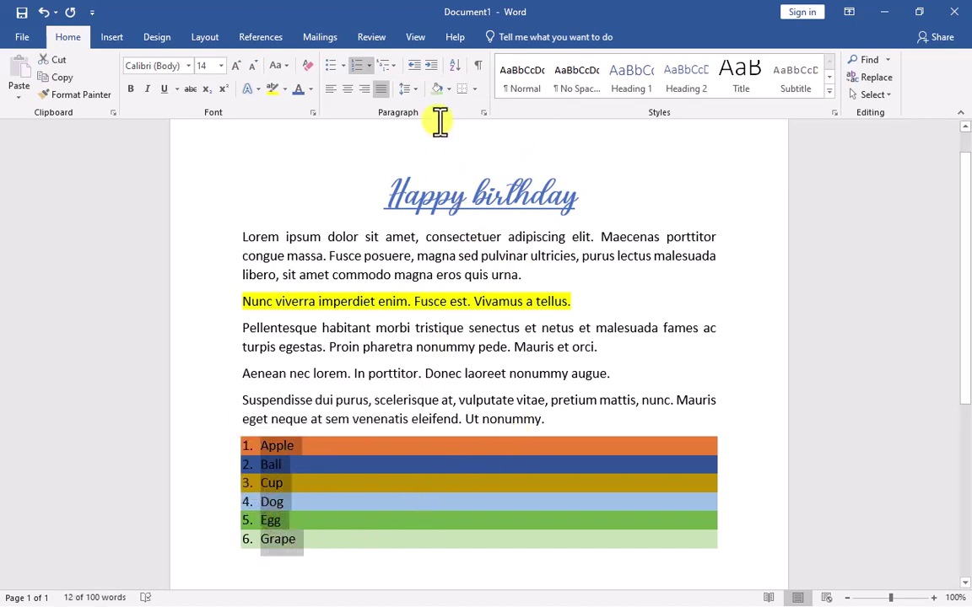
{"action": "left_click", "coordinate": [476, 91]}
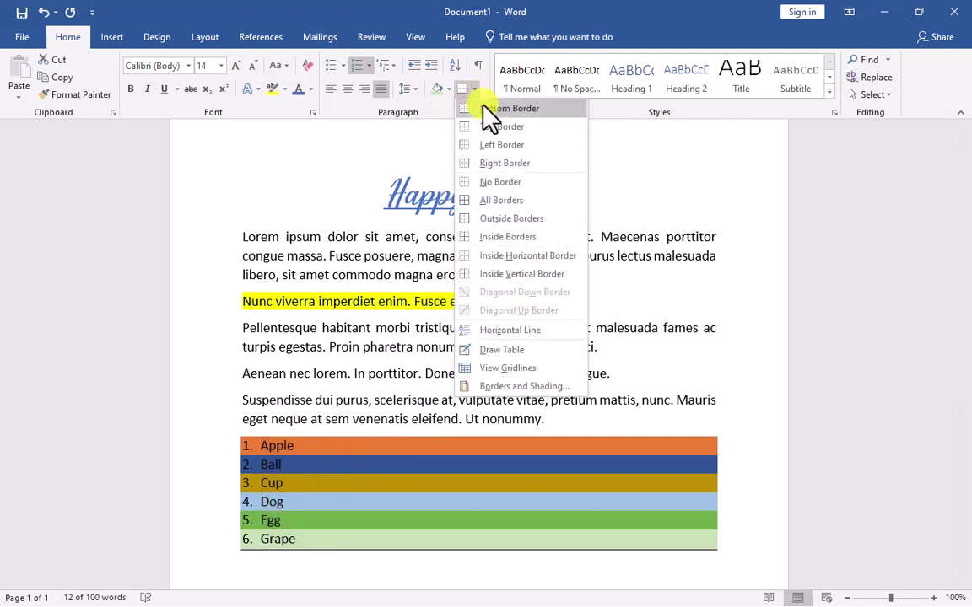
{"action": "left_click", "coordinate": [504, 206]}
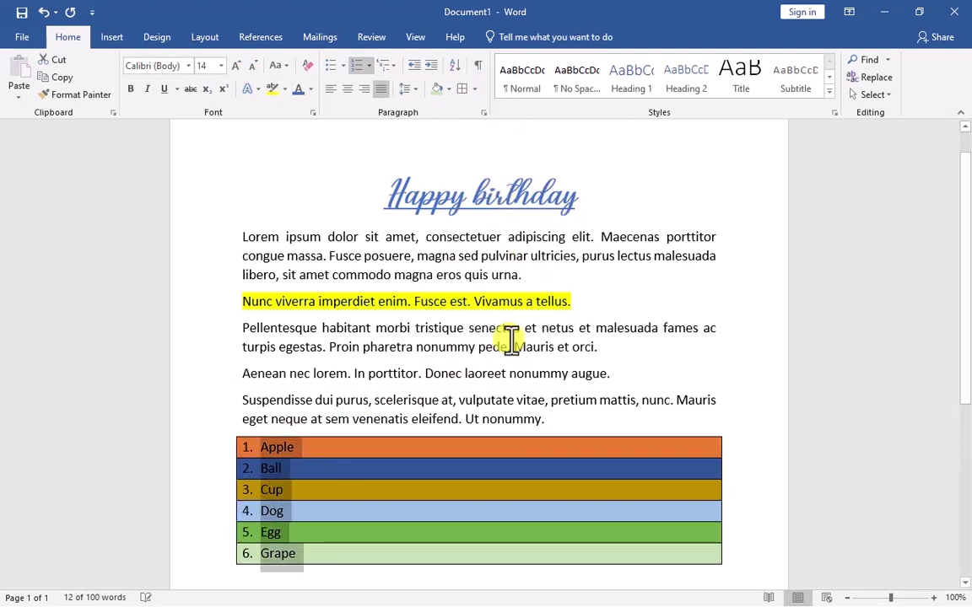
{"action": "left_click", "coordinate": [521, 510]}
{"action": "scroll", "coordinate": [518, 506], "scroll_direction": "down", "scroll_amount": 1}
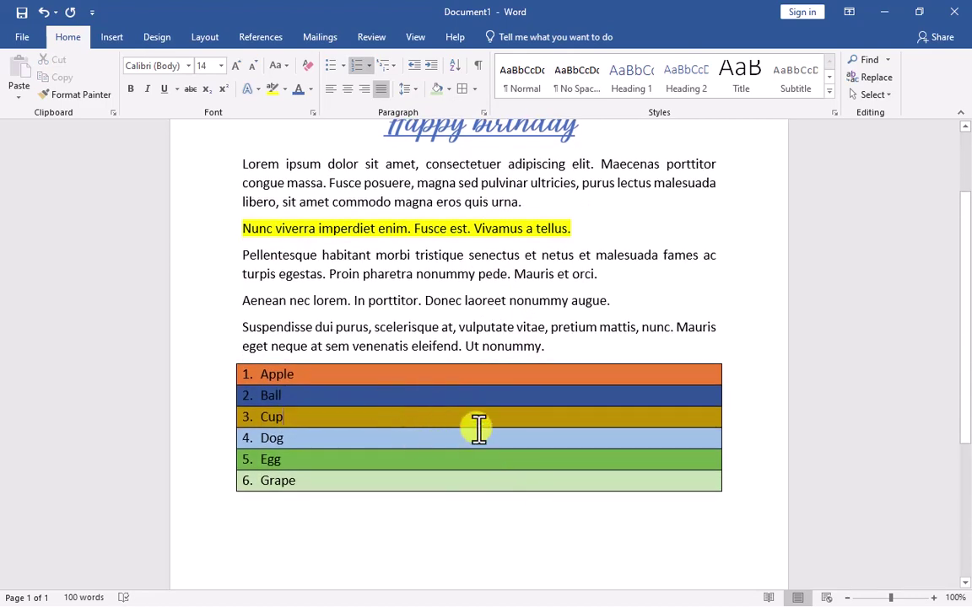
{"action": "scroll", "coordinate": [453, 449], "scroll_direction": "up", "scroll_amount": 1}
{"action": "left_click", "coordinate": [443, 445]}
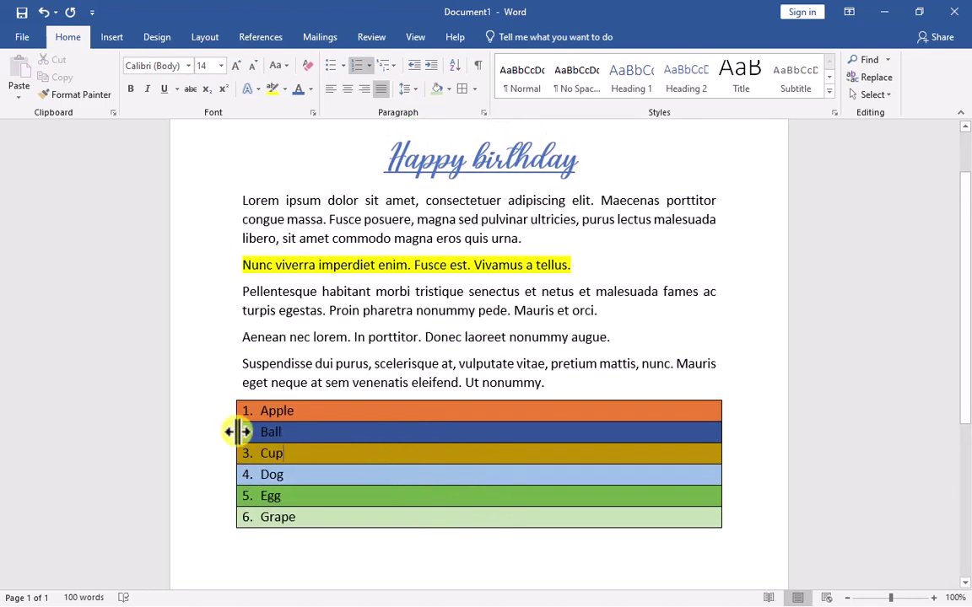
{"action": "scroll", "coordinate": [581, 364], "scroll_direction": "up", "scroll_amount": 2}
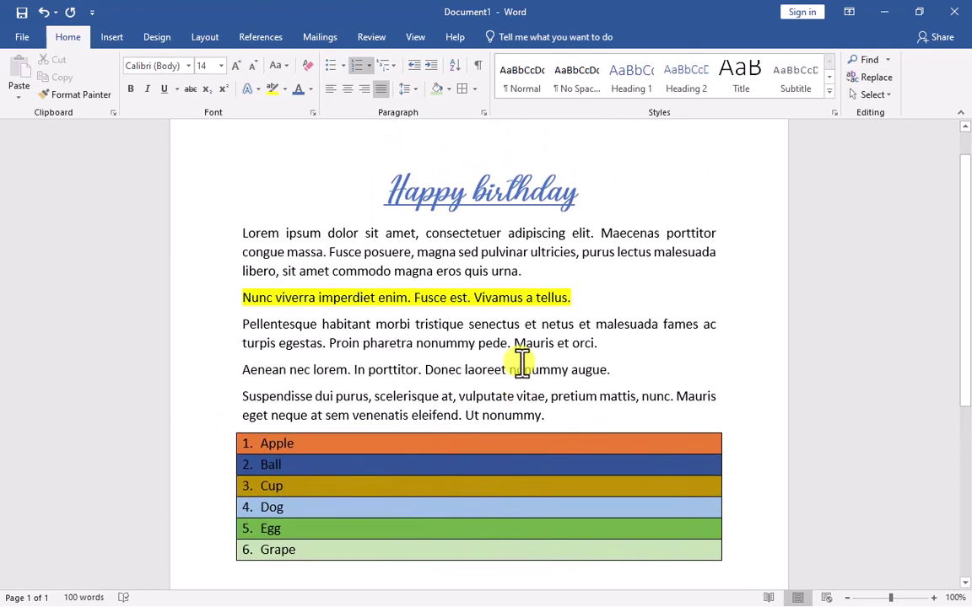
{"action": "scroll", "coordinate": [498, 380], "scroll_direction": "down", "scroll_amount": 1}
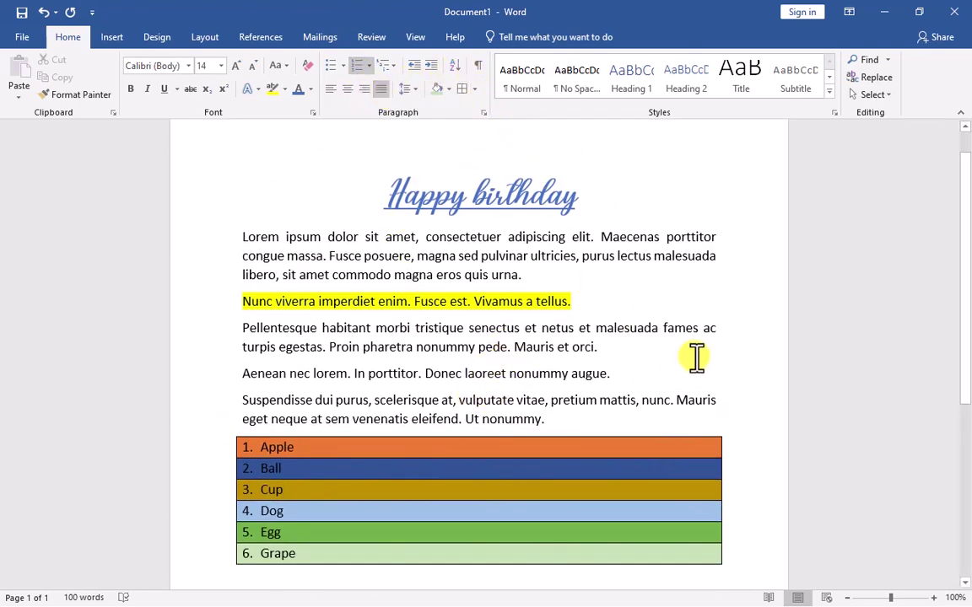
{"action": "scroll", "coordinate": [697, 356], "scroll_direction": "down", "scroll_amount": 1}
{"action": "scroll", "coordinate": [712, 343], "scroll_direction": "up", "scroll_amount": 2}
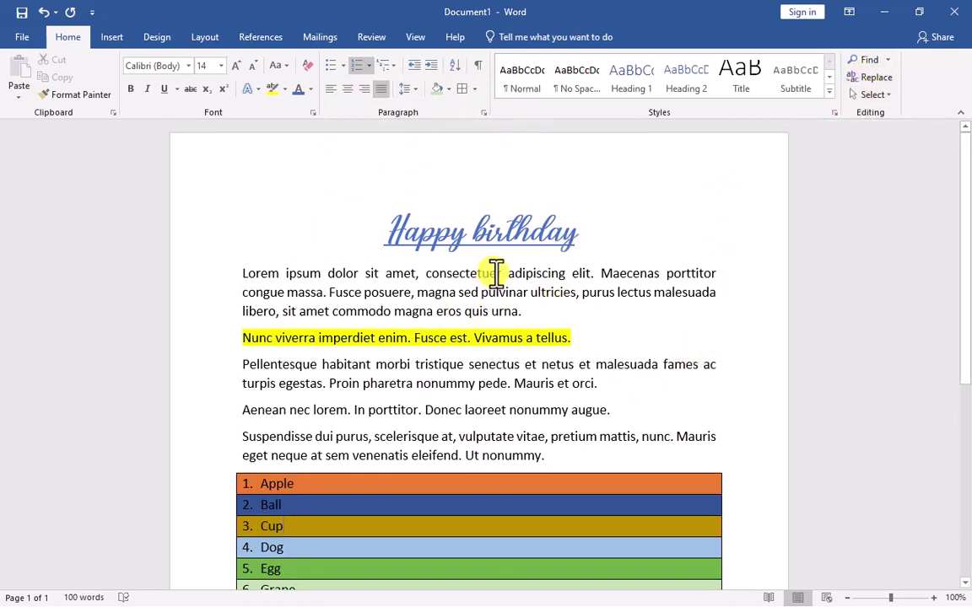
Search the document for the words "dolor" and "elit", and clear the search.
{"action": "double_click", "coordinate": [342, 274]}
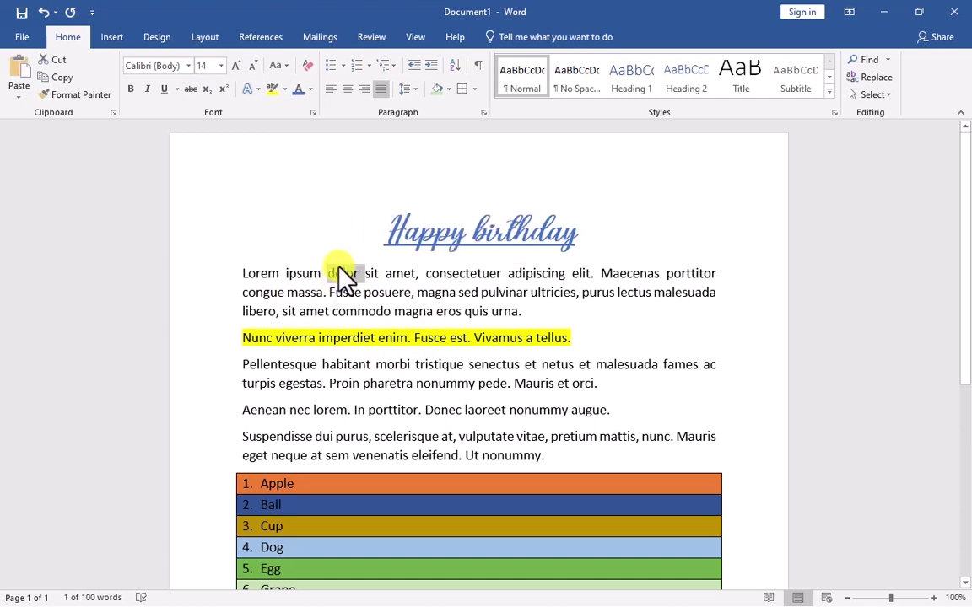
{"action": "left_click", "coordinate": [869, 59]}
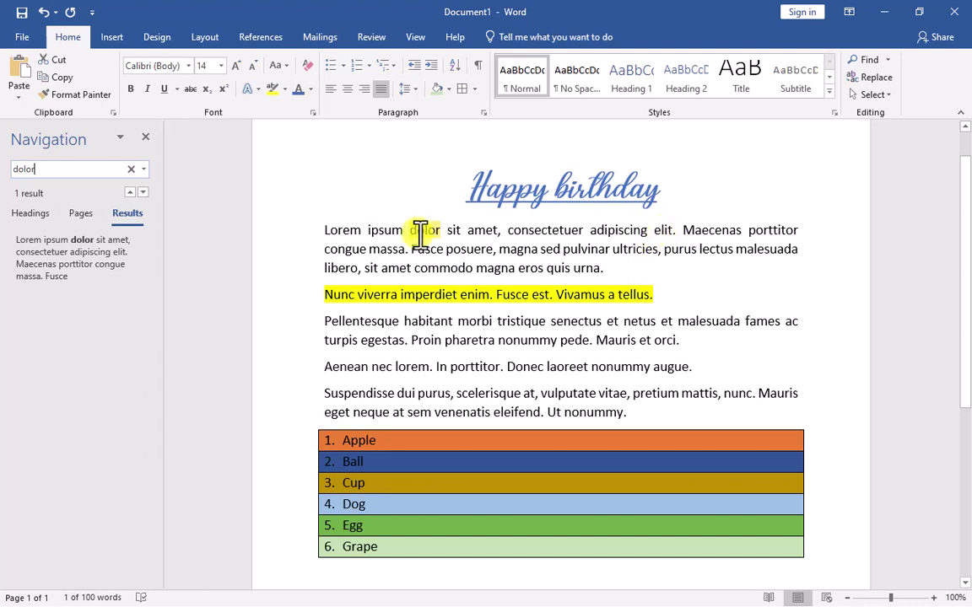
{"action": "left_click_drag", "start_coordinate": [47, 169], "coordinate": [2, 169]}
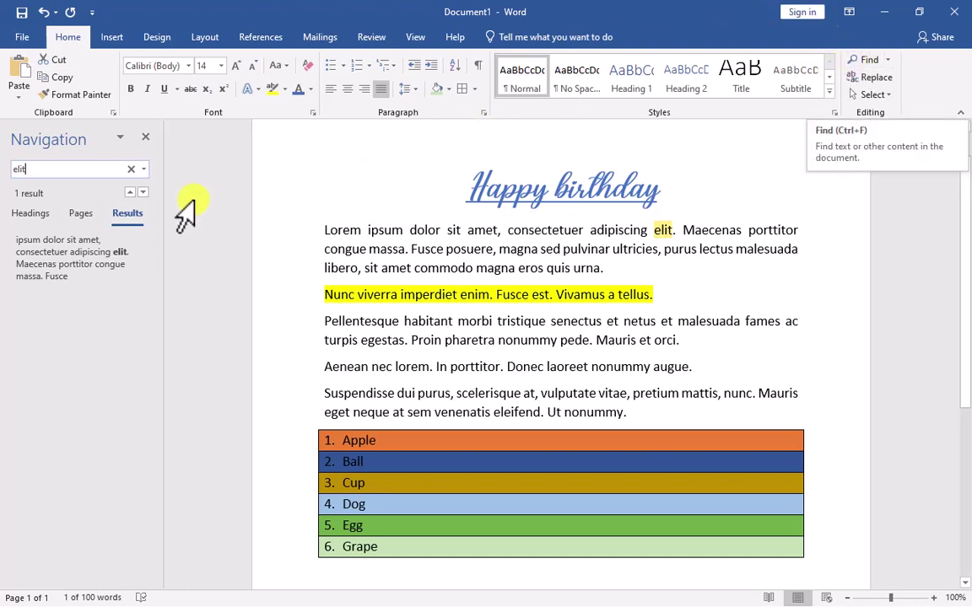
{"action": "left_click", "coordinate": [133, 169]}
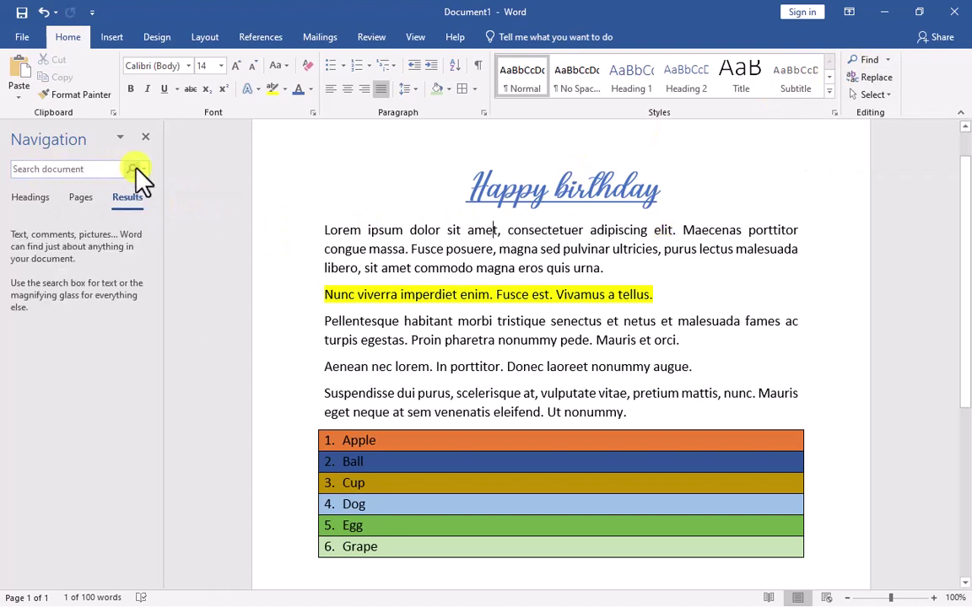
Replace the word "nec" with "et" in "Aenean nec lorem" only, and close the Find and Replace dialog.
{"action": "left_click", "coordinate": [876, 77]}
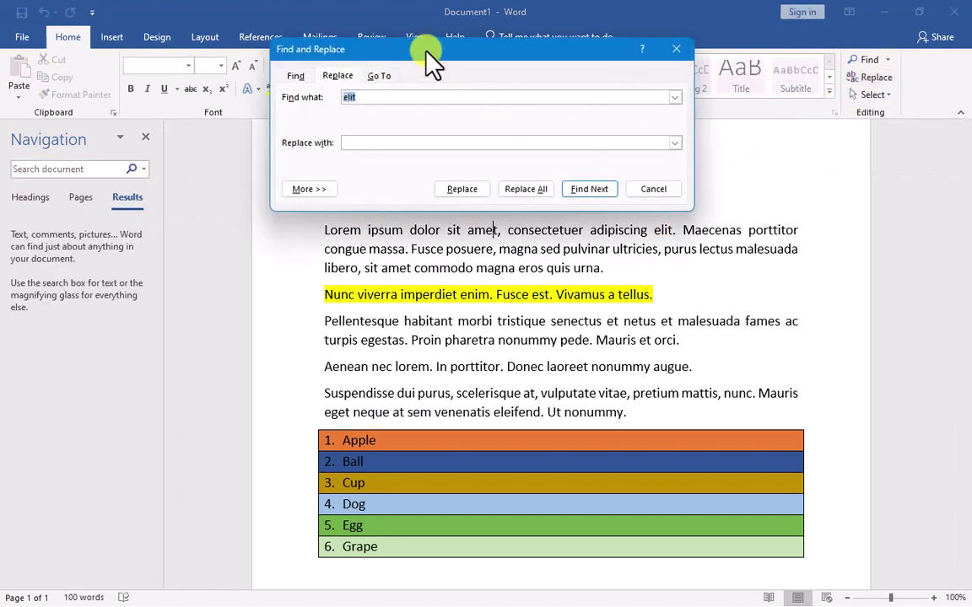
{"action": "left_click_drag", "start_coordinate": [430, 61], "coordinate": [218, 93]}
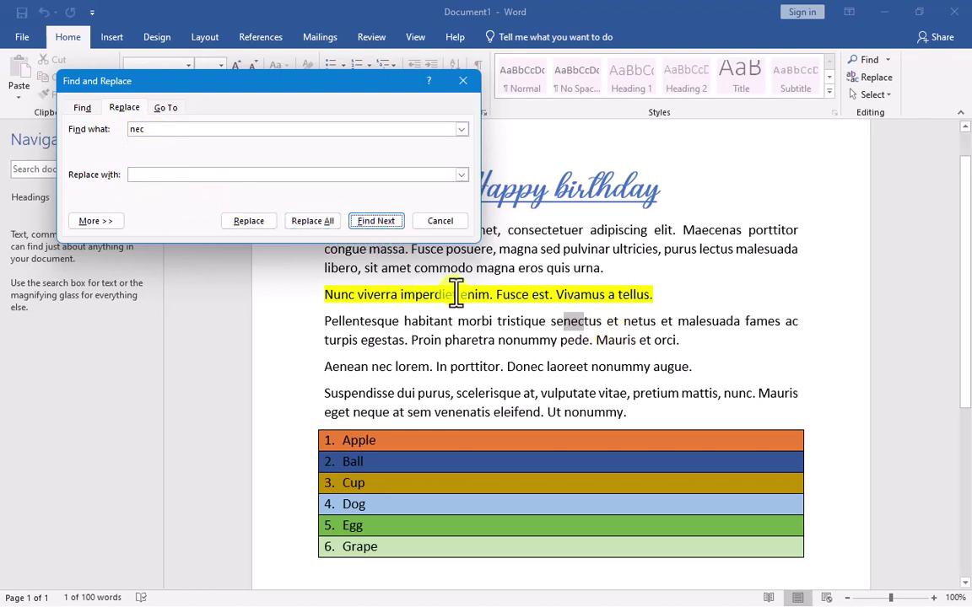
{"action": "left_click", "coordinate": [376, 221]}
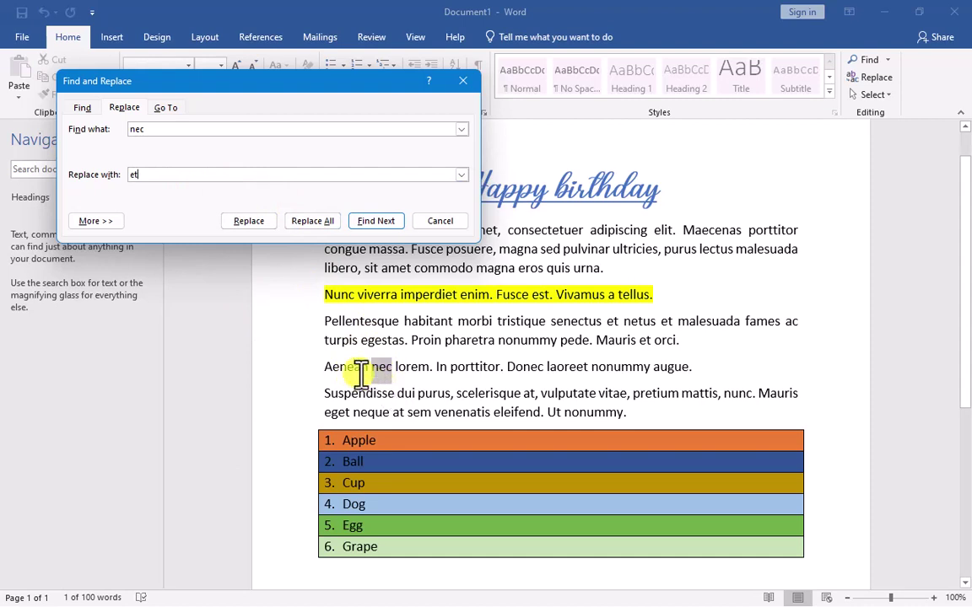
{"action": "left_click", "coordinate": [249, 221]}
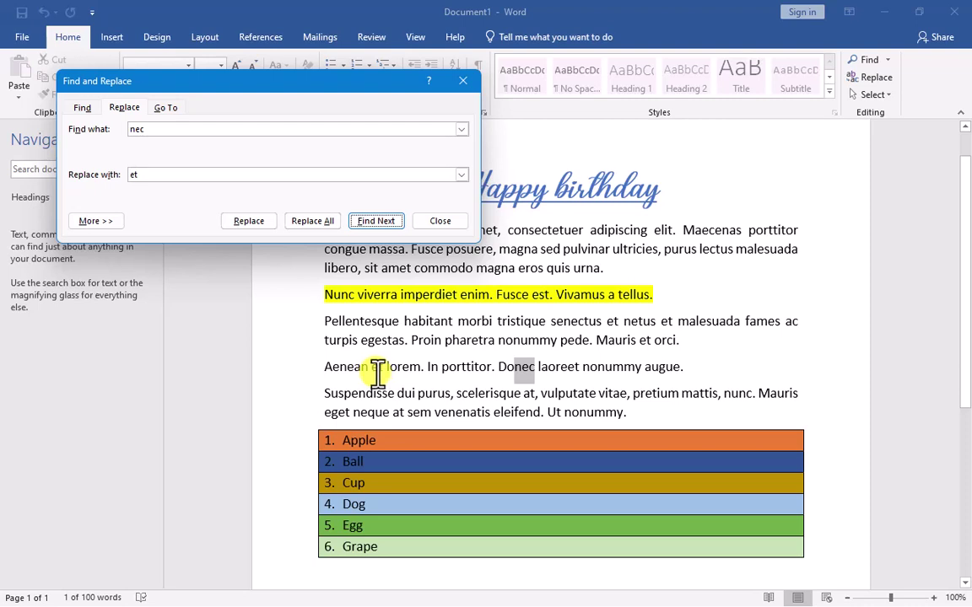
{"action": "left_click_drag", "start_coordinate": [146, 130], "coordinate": [121, 128]}
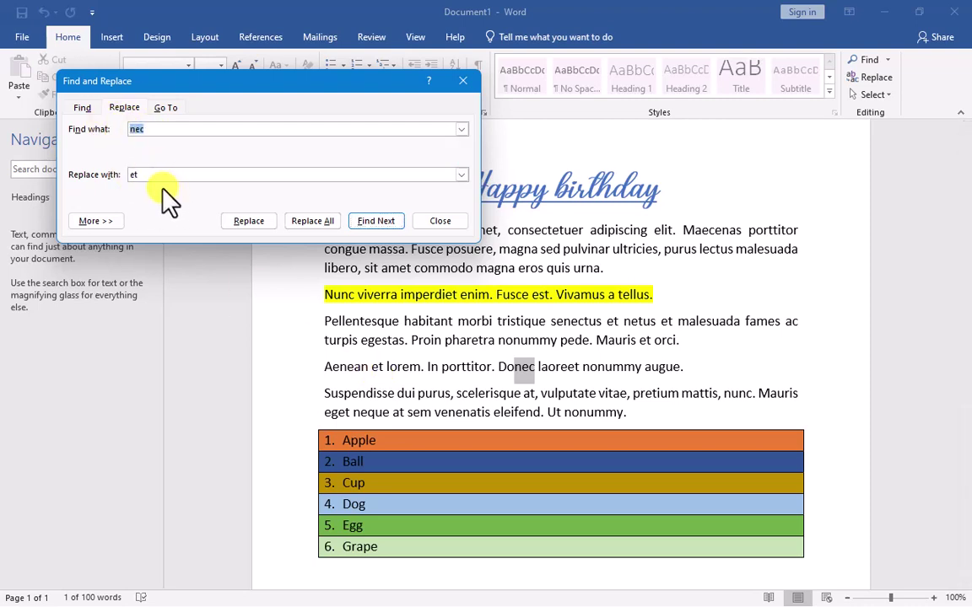
{"action": "left_click_drag", "start_coordinate": [144, 174], "coordinate": [127, 175]}
{"action": "left_click", "coordinate": [432, 221]}
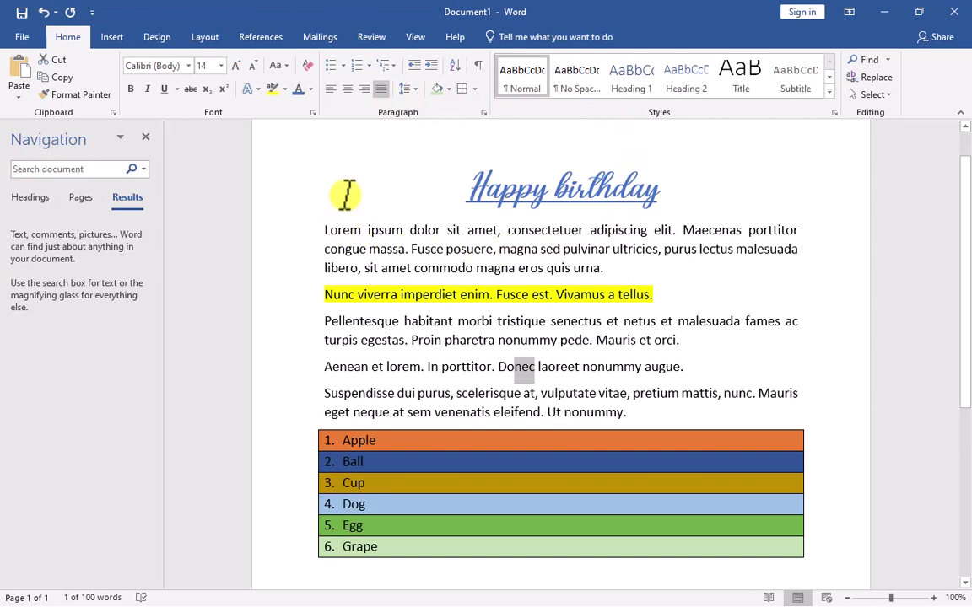
{"action": "scroll", "coordinate": [347, 195], "scroll_direction": "up", "scroll_amount": 1}
{"action": "scroll", "coordinate": [349, 196], "scroll_direction": "down", "scroll_amount": 3}
{"action": "scroll", "coordinate": [347, 196], "scroll_direction": "up", "scroll_amount": 3}
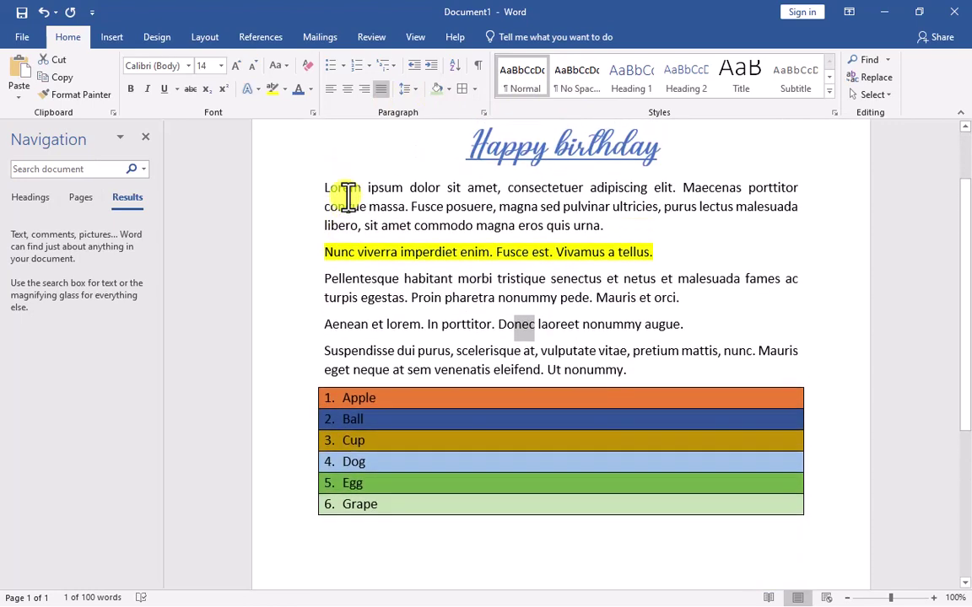
{"action": "left_click", "coordinate": [415, 88]}
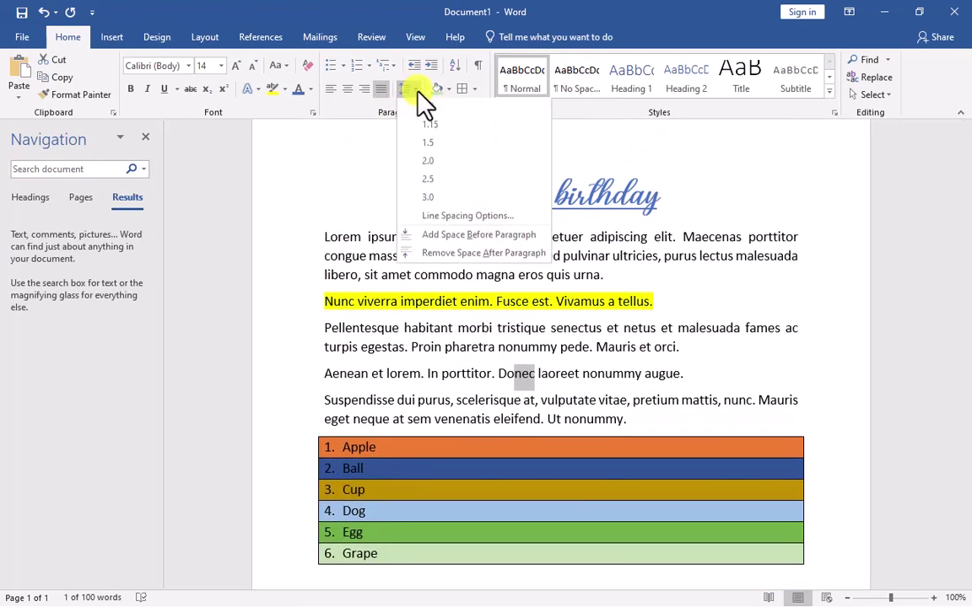
{"action": "left_click", "coordinate": [417, 89]}
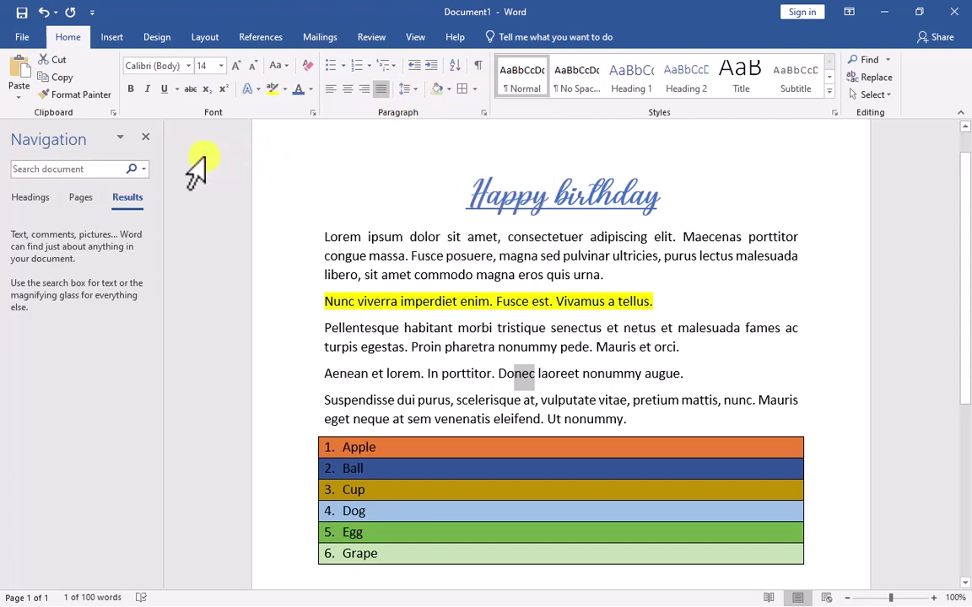
Close the Navigation pane and preview line spacing 3.0 on the entire document's text without applying it.
{"action": "left_click", "coordinate": [145, 136]}
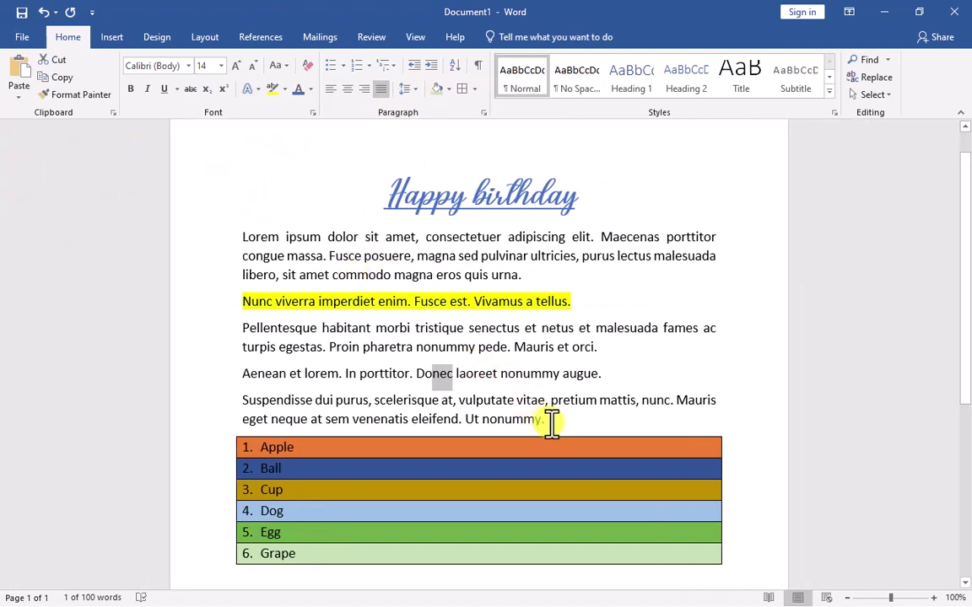
{"action": "left_click_drag", "start_coordinate": [547, 425], "coordinate": [235, 211]}
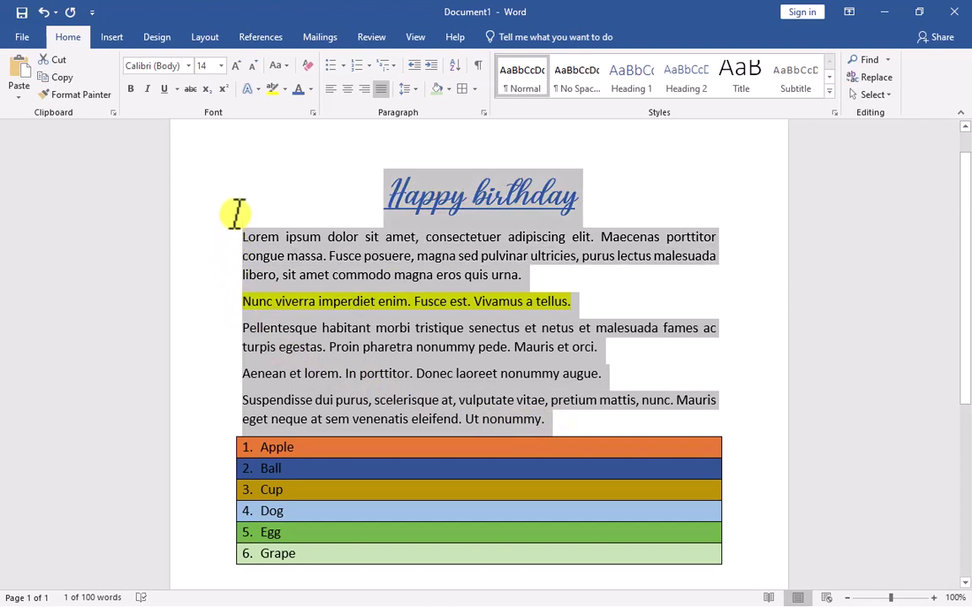
{"action": "left_click", "coordinate": [321, 309]}
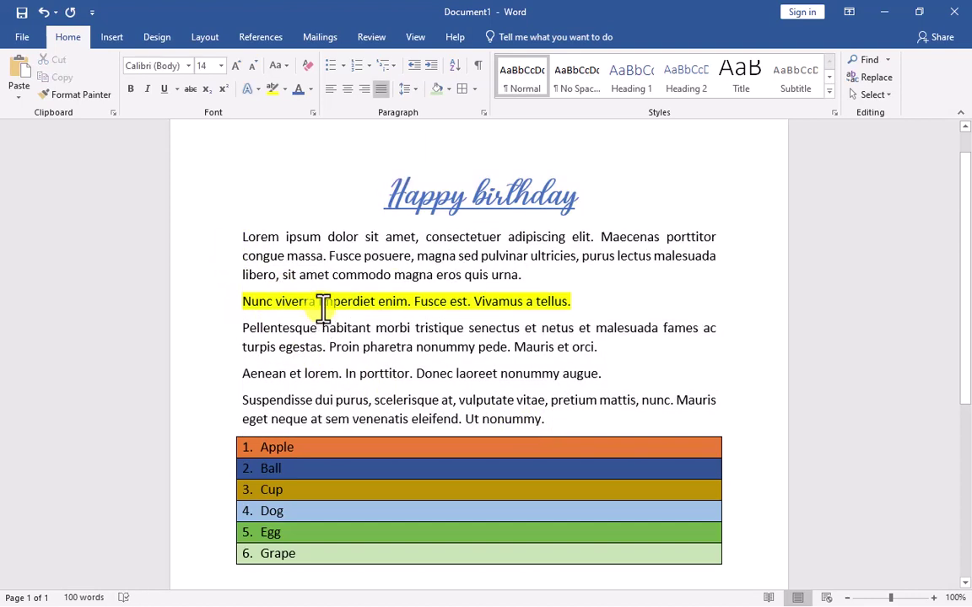
{"action": "key", "text": "ctrl+a"}
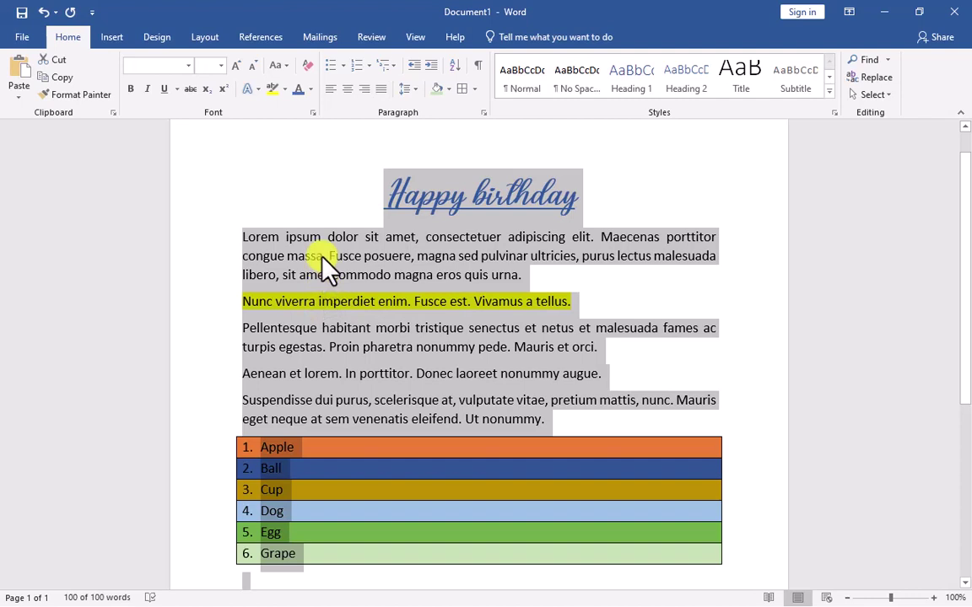
{"action": "left_click", "coordinate": [416, 89]}
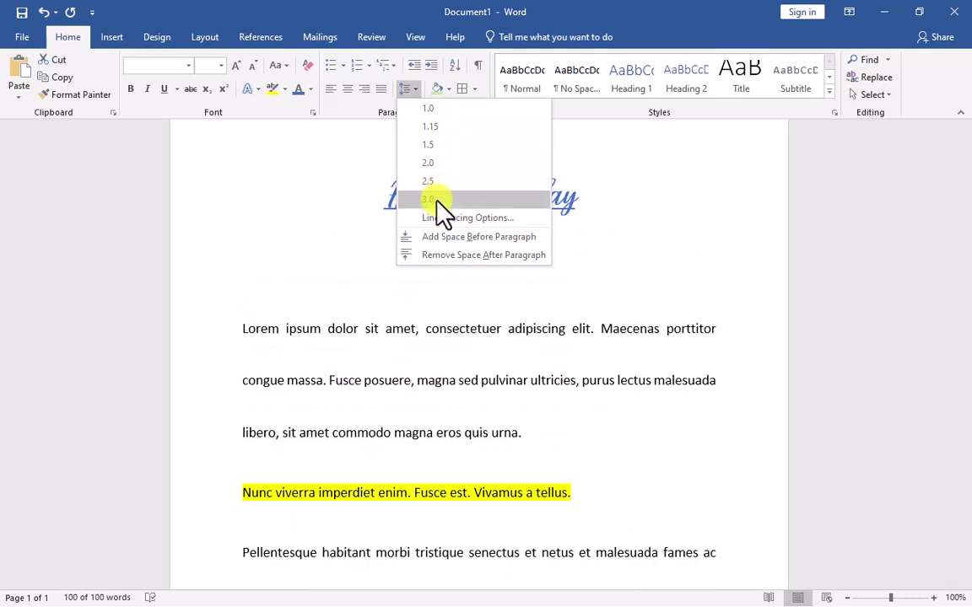
{"action": "key", "text": "Escape"}
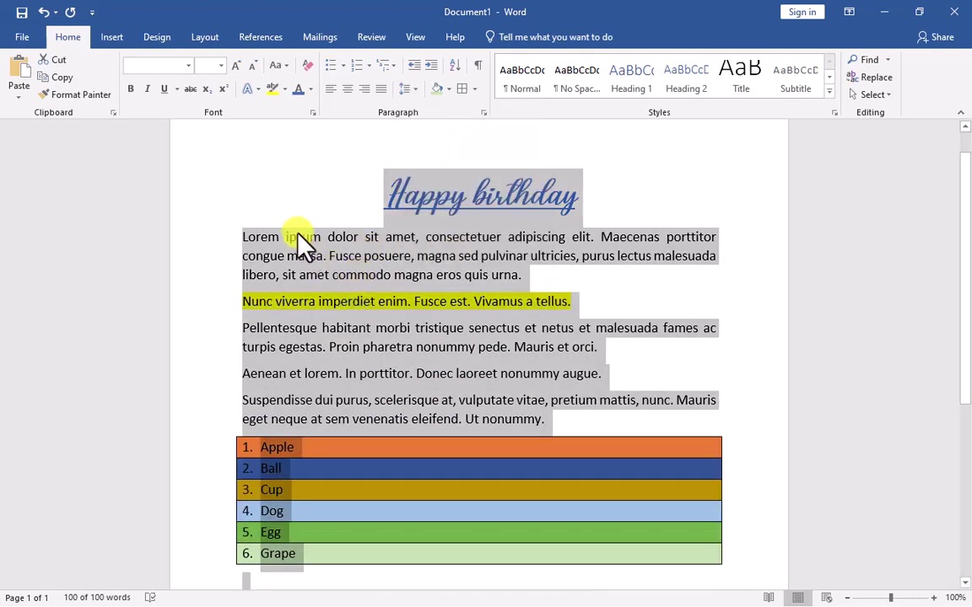